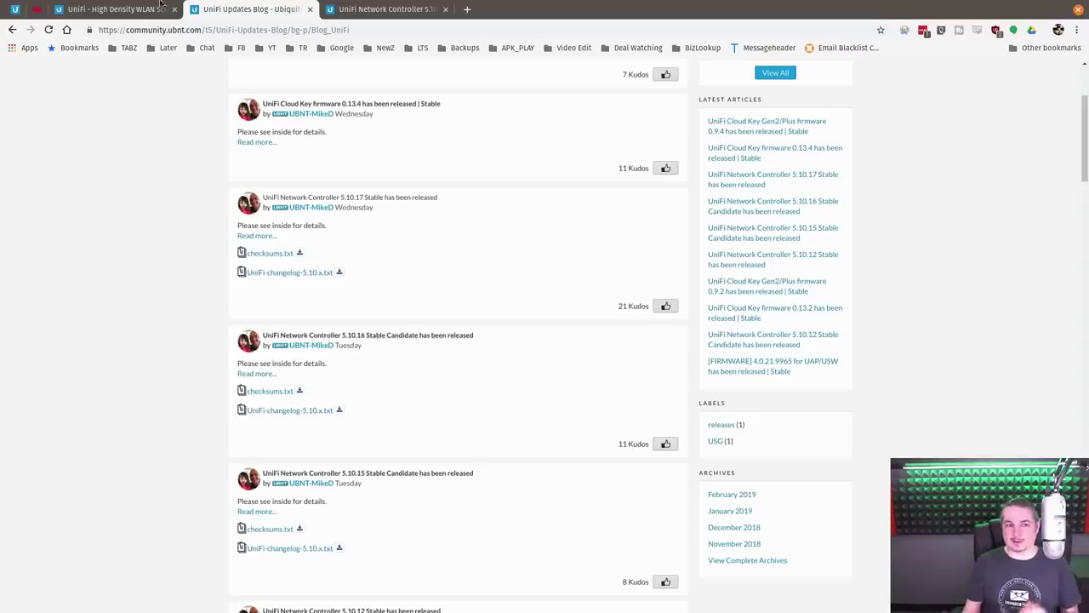
Step: Read the 5.10.17 Stable release post, then bring up the High Density WLAN Scenario Guide
{"action": "left_click", "coordinate": [383, 8]}
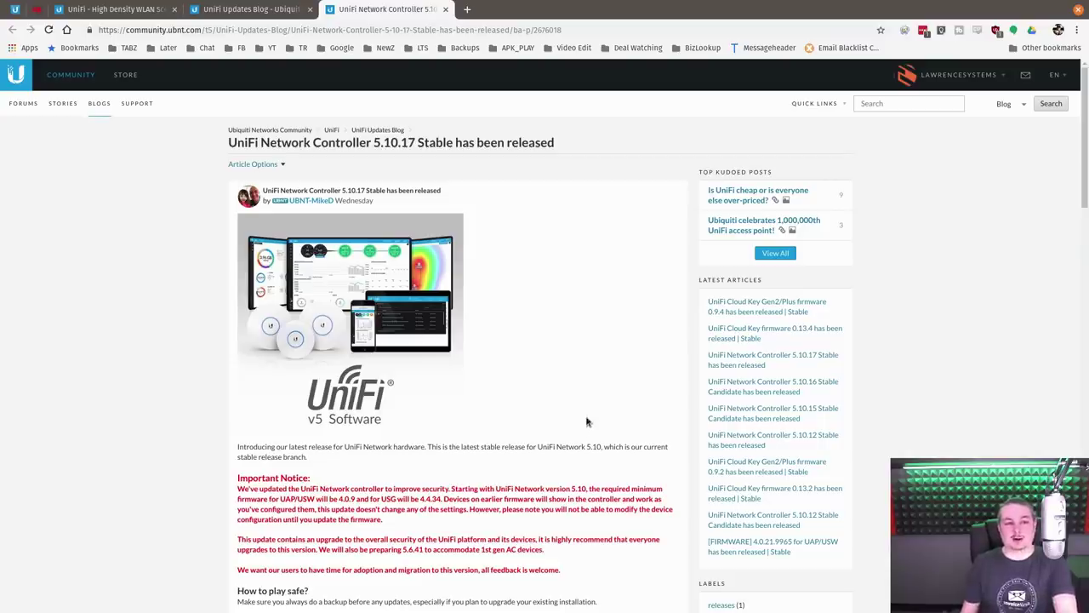
{"action": "left_click", "coordinate": [115, 8]}
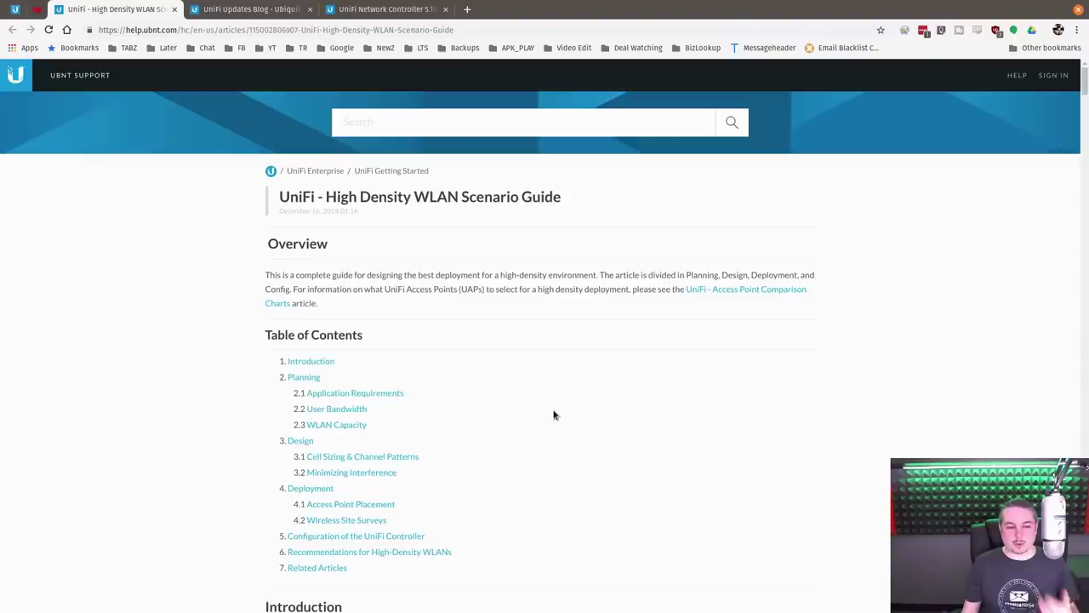
{"action": "scroll", "coordinate": [555, 414], "scroll_direction": "down", "scroll_amount": 2}
{"action": "scroll", "coordinate": [554, 414], "scroll_direction": "down", "scroll_amount": 4}
{"action": "scroll", "coordinate": [555, 415], "scroll_direction": "down", "scroll_amount": 3}
{"action": "scroll", "coordinate": [554, 414], "scroll_direction": "down", "scroll_amount": 3}
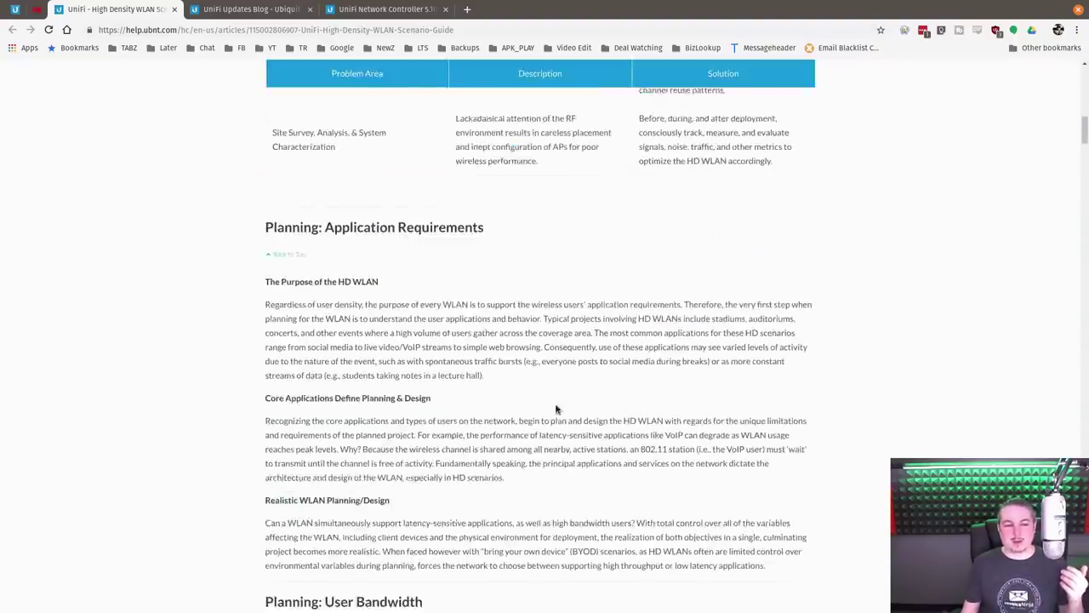
{"action": "scroll", "coordinate": [557, 409], "scroll_direction": "down", "scroll_amount": 4}
{"action": "scroll", "coordinate": [564, 406], "scroll_direction": "down", "scroll_amount": 4}
{"action": "scroll", "coordinate": [566, 401], "scroll_direction": "down", "scroll_amount": 3}
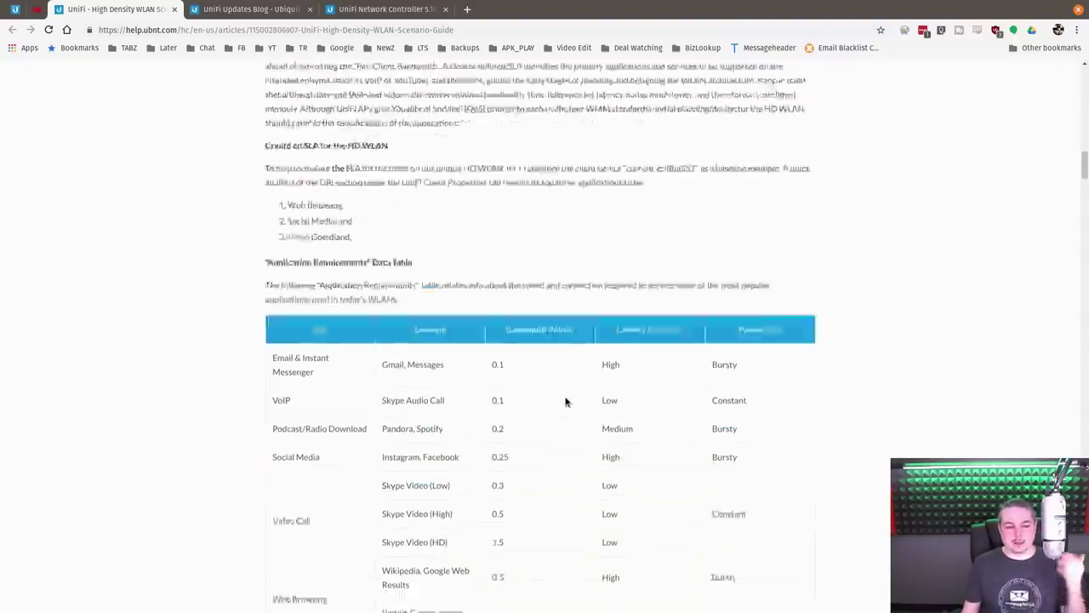
{"action": "scroll", "coordinate": [566, 401], "scroll_direction": "down", "scroll_amount": 5}
{"action": "scroll", "coordinate": [568, 398], "scroll_direction": "down", "scroll_amount": 3}
{"action": "scroll", "coordinate": [568, 397], "scroll_direction": "down", "scroll_amount": 1}
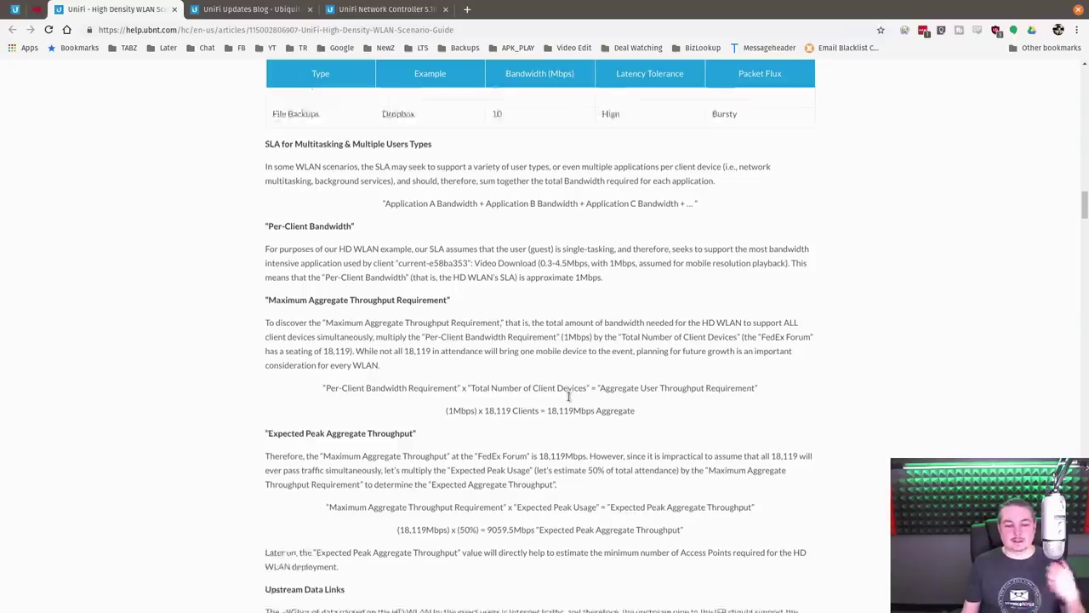
{"action": "scroll", "coordinate": [569, 398], "scroll_direction": "down", "scroll_amount": 2}
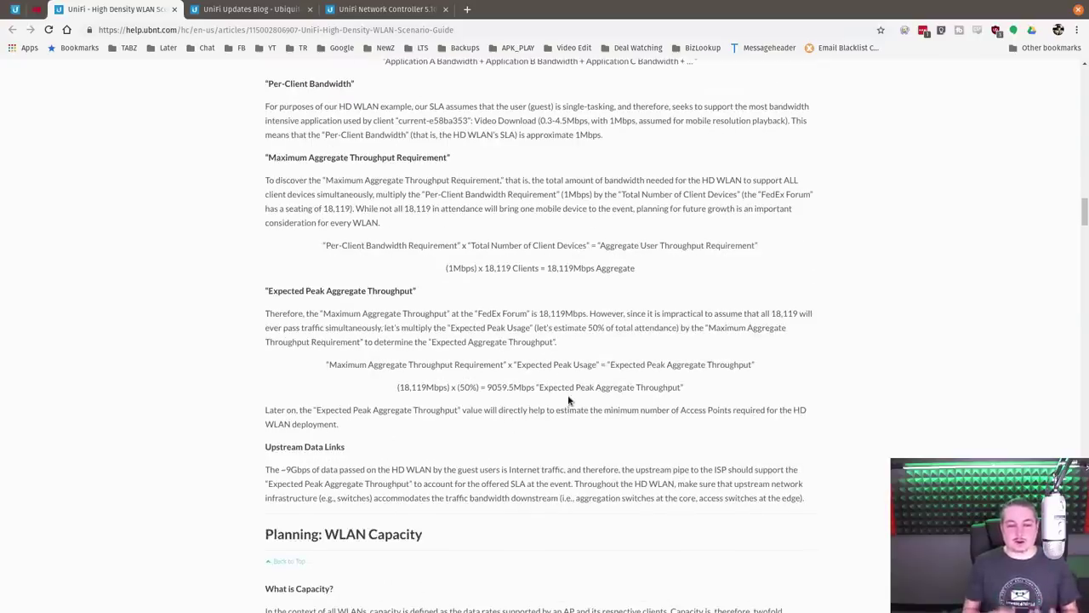
{"action": "scroll", "coordinate": [568, 400], "scroll_direction": "down", "scroll_amount": 5}
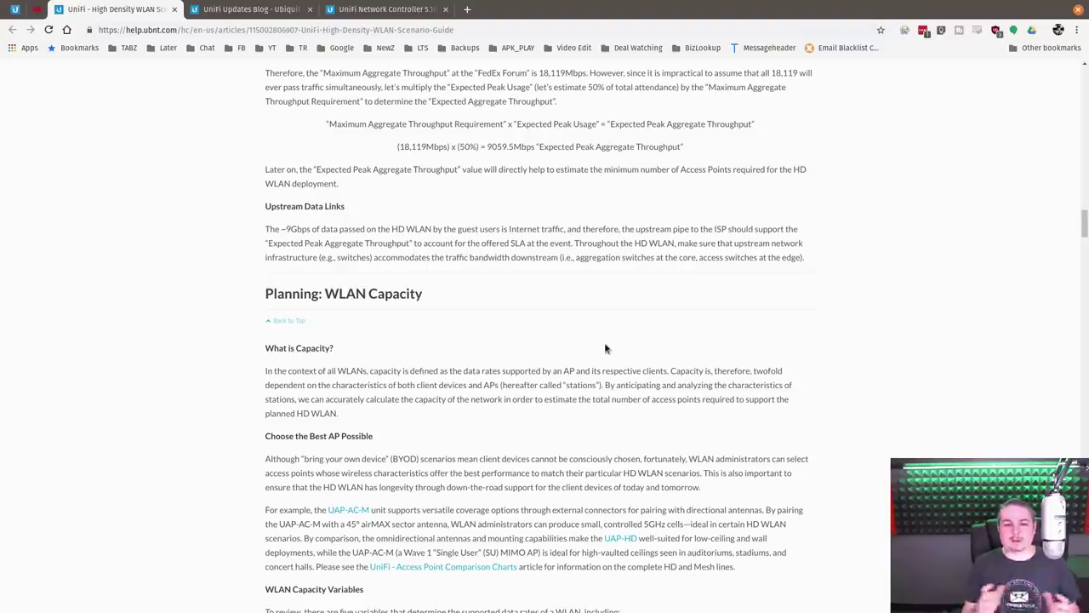
{"action": "scroll", "coordinate": [605, 348], "scroll_direction": "up", "scroll_amount": 2}
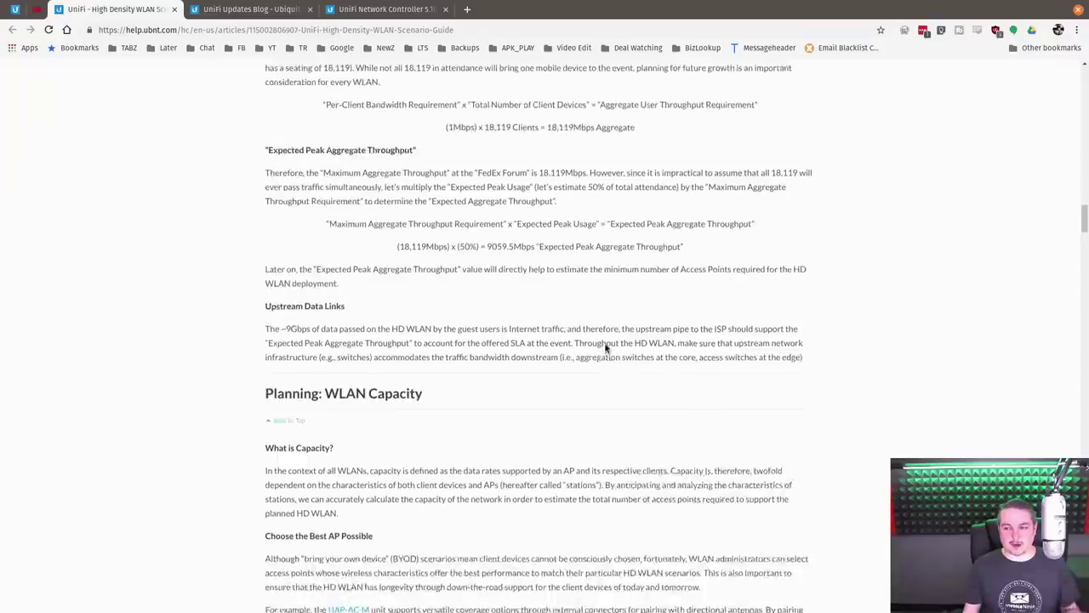
{"action": "scroll", "coordinate": [605, 348], "scroll_direction": "up", "scroll_amount": 3}
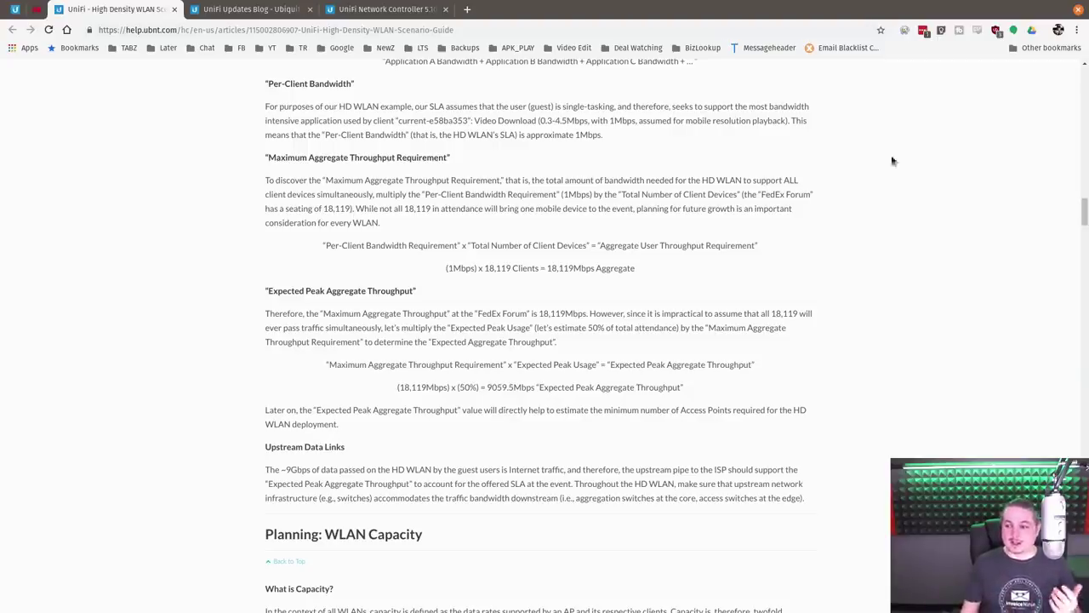
{"action": "left_click_drag", "start_coordinate": [1085, 211], "coordinate": [1069, 65]}
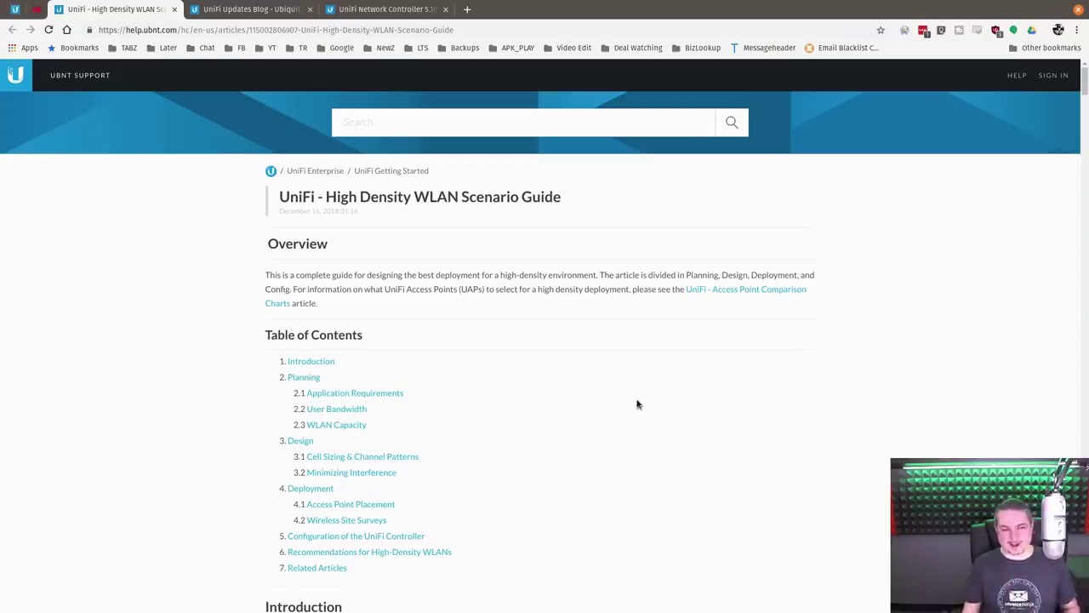
Step: Show the controller's Devices page listing the office site's five devices and firmware
{"action": "left_click", "coordinate": [22, 14]}
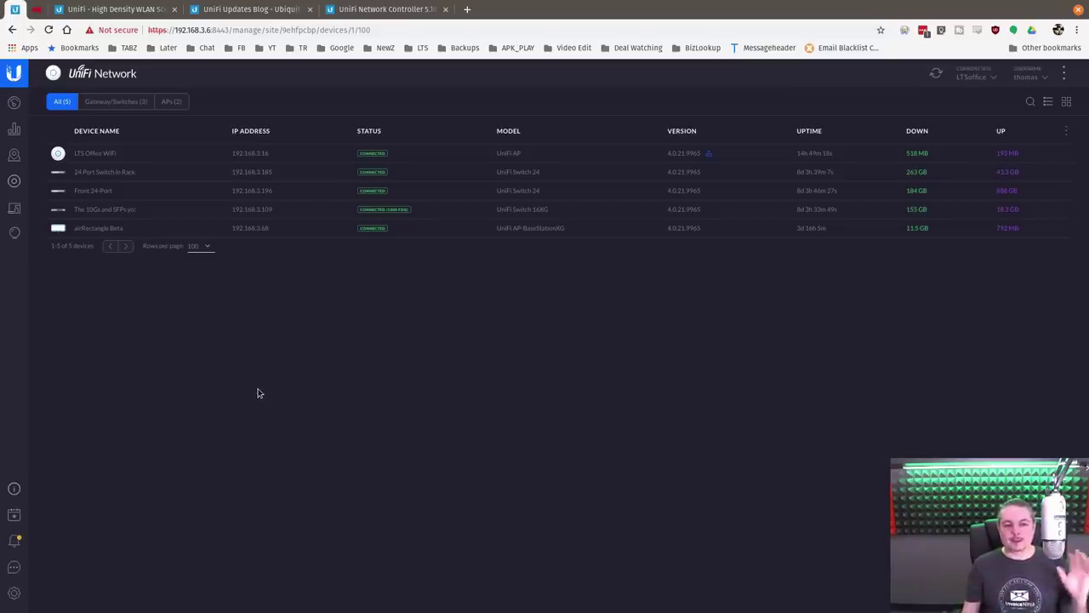
Step: Compact the controller database from Settings > Maintenance on version 5.10.17
{"action": "left_click", "coordinate": [14, 592]}
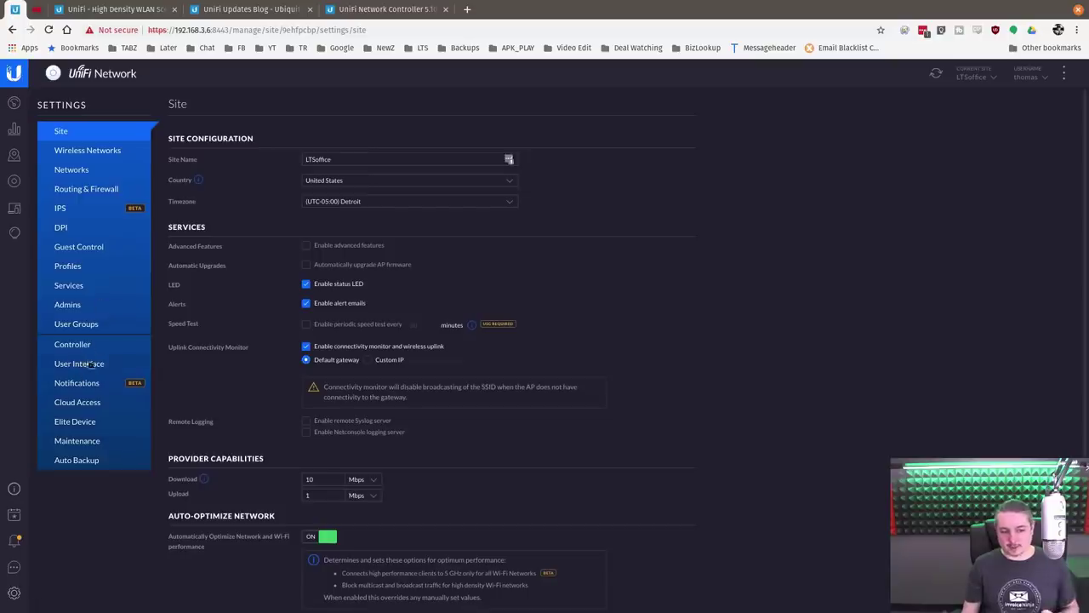
{"action": "left_click", "coordinate": [96, 442]}
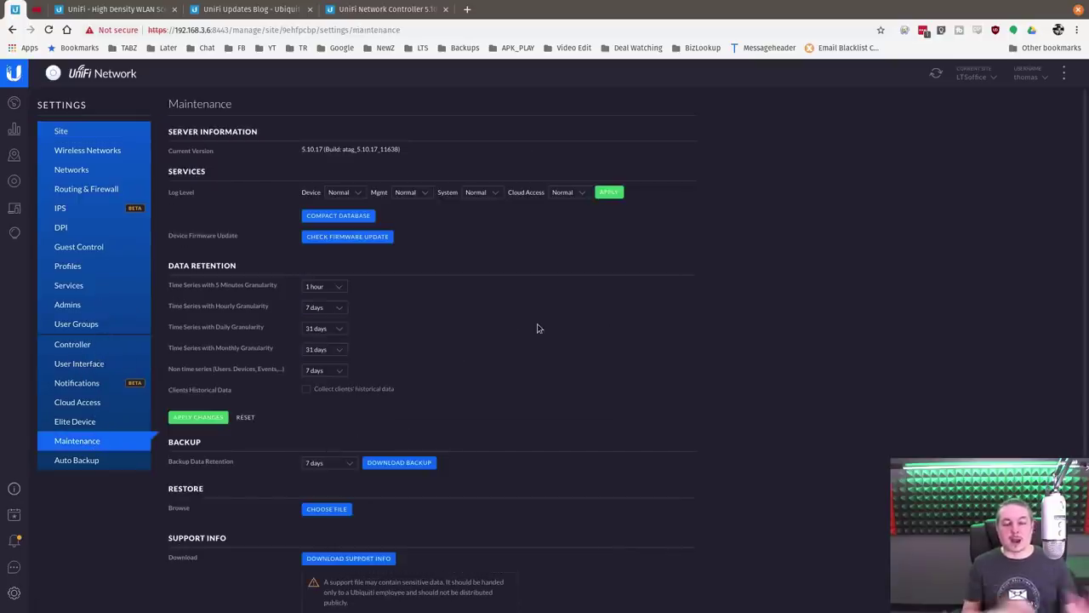
{"action": "left_click", "coordinate": [340, 214]}
{"action": "left_click", "coordinate": [704, 375]}
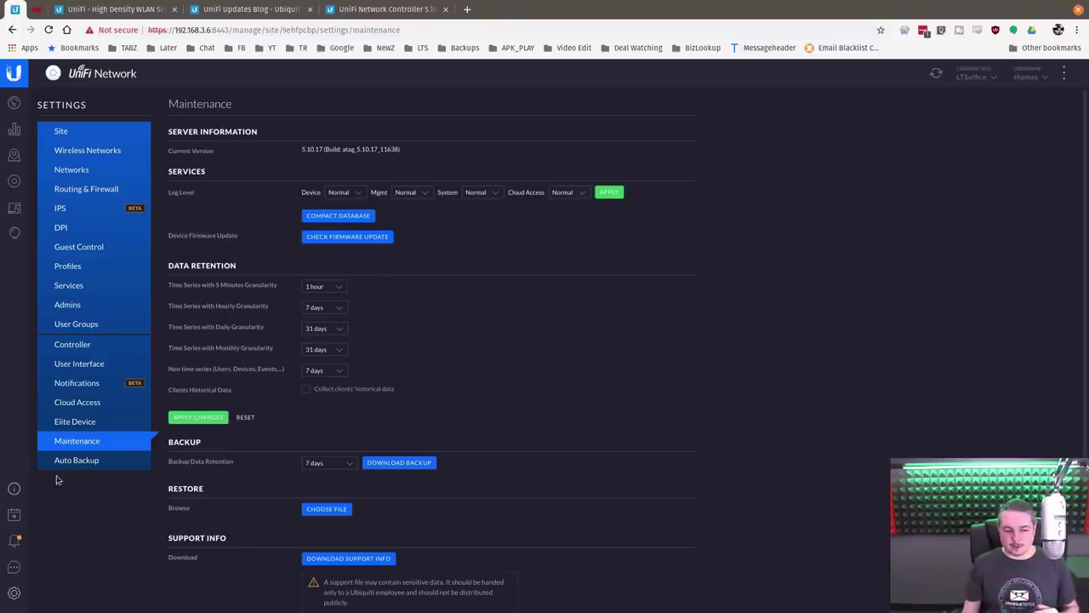
Step: View the Auto Backup hourly backup list, leaving data retention at Settings only
{"action": "left_click", "coordinate": [93, 465]}
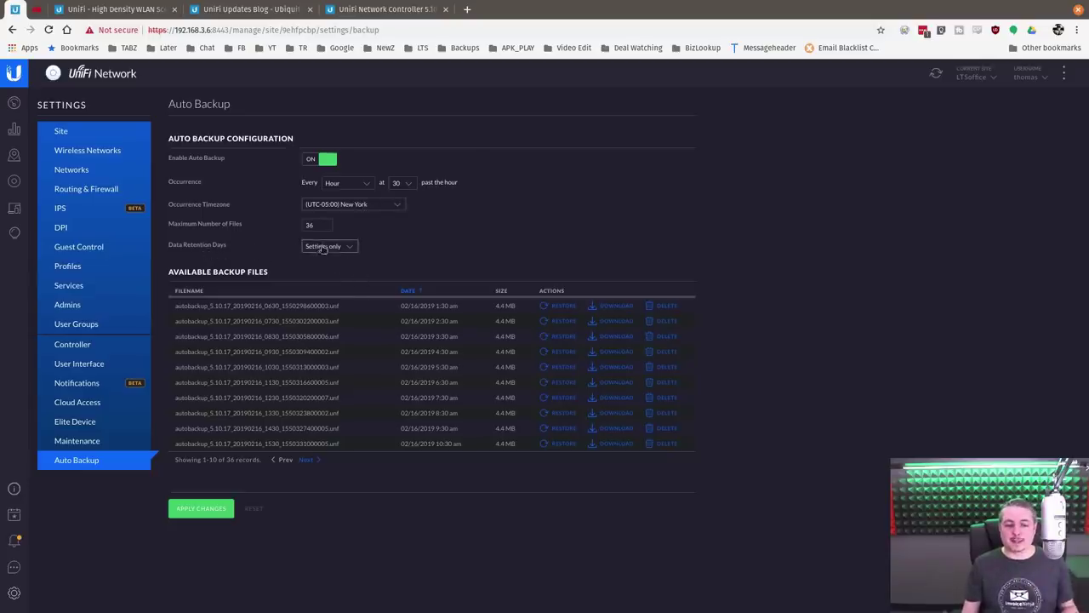
{"action": "left_click", "coordinate": [356, 251]}
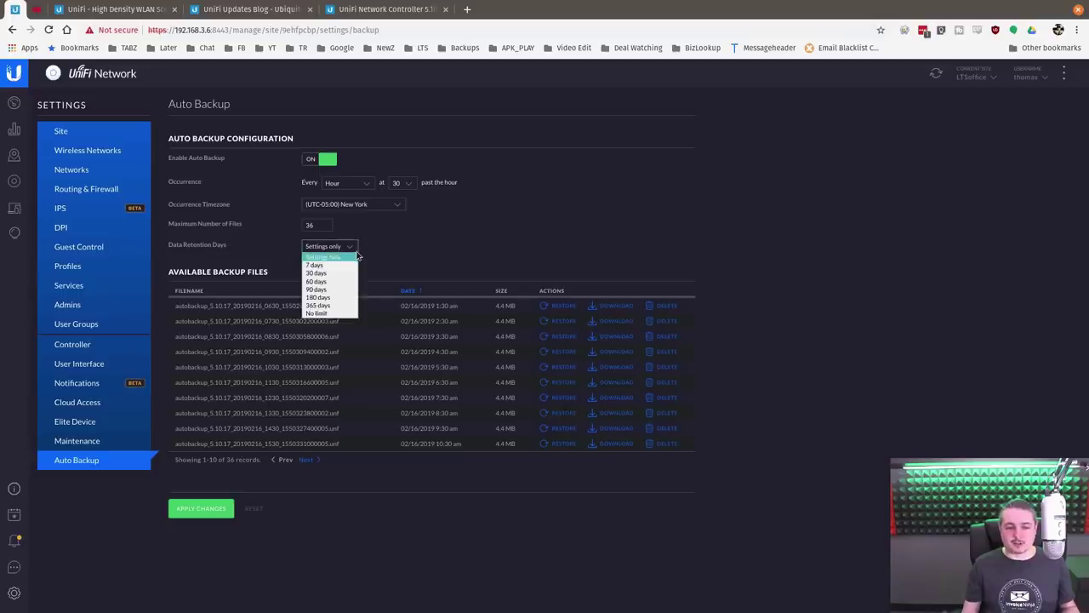
{"action": "left_click", "coordinate": [357, 256]}
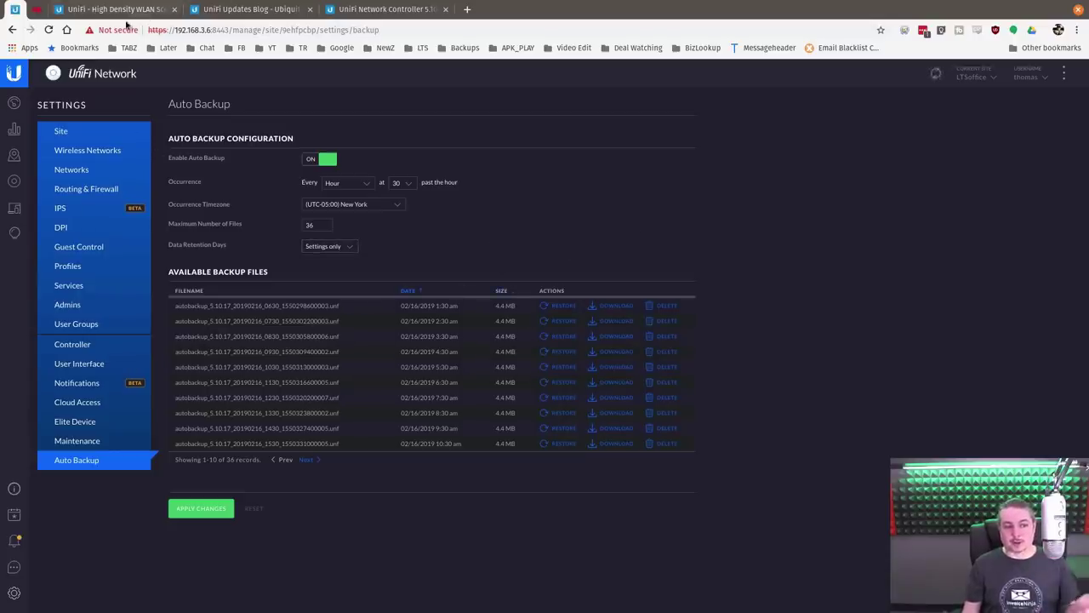
Step: Show the UniFi Server VM's empty Snapshots tab in Xen Orchestra
{"action": "left_click", "coordinate": [119, 10]}
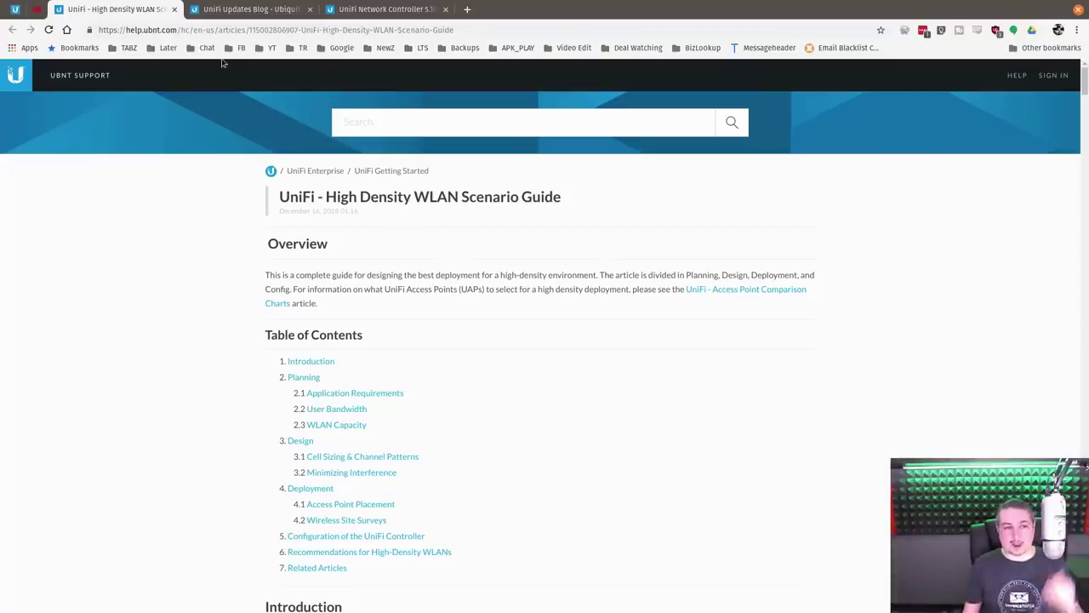
{"action": "left_click", "coordinate": [38, 10]}
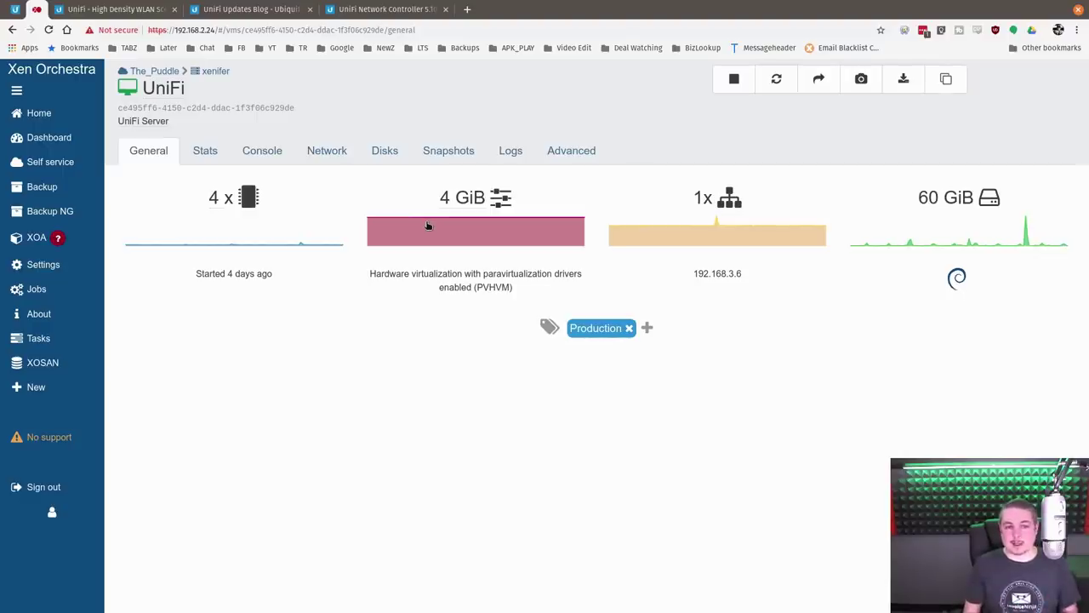
{"action": "left_click", "coordinate": [442, 151]}
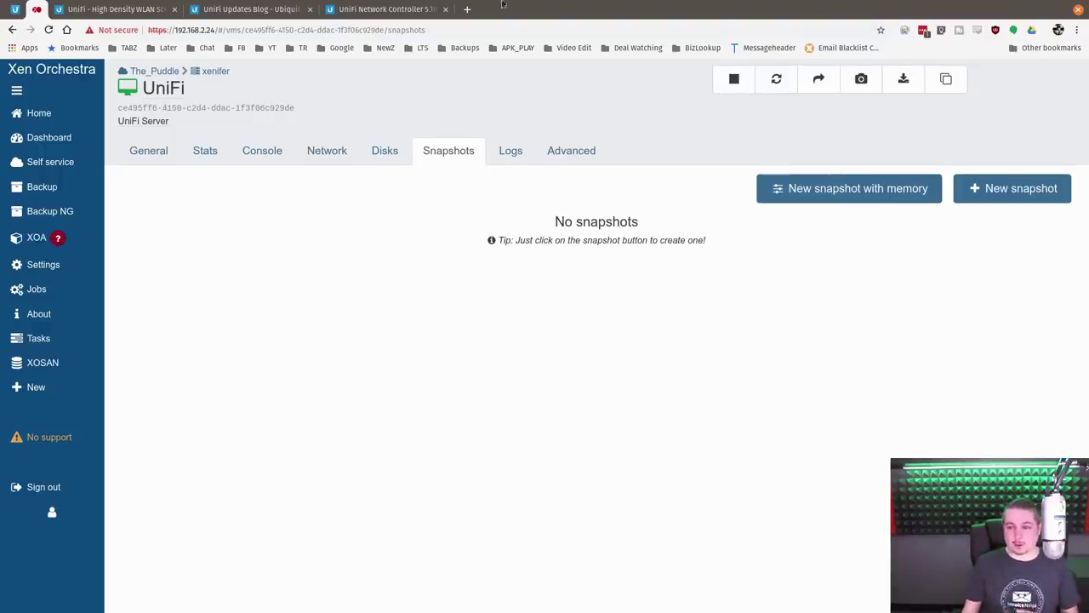
Step: Create a new snapshot of the UniFi Server VM from its Snapshots tab
{"action": "left_click", "coordinate": [1021, 196]}
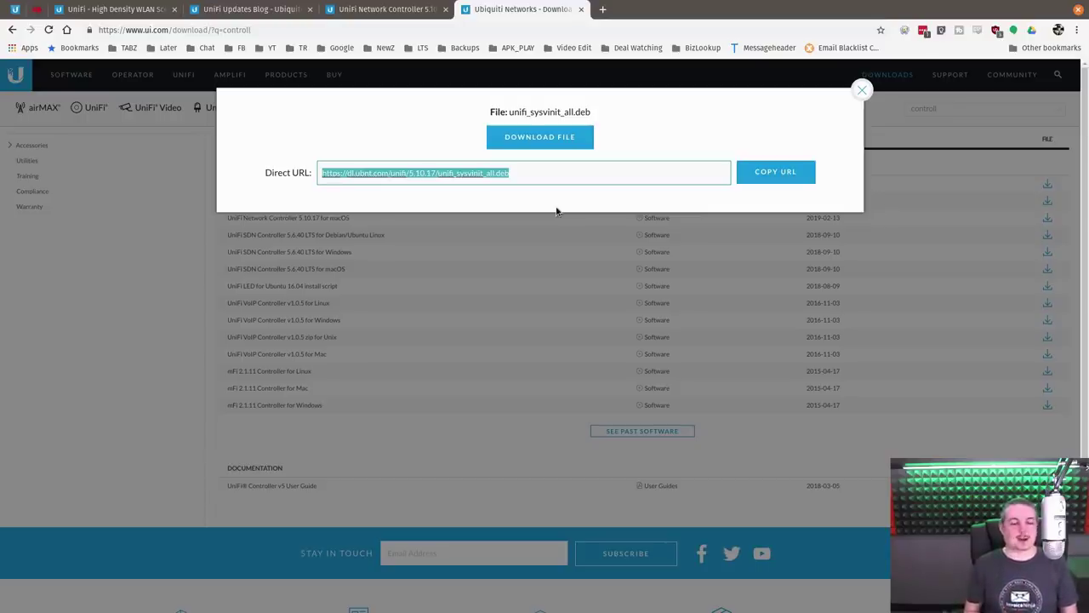
Step: Copy the direct download URL for the 5.10.17 unifi_sysvinit_all.deb package
{"action": "left_click", "coordinate": [777, 176]}
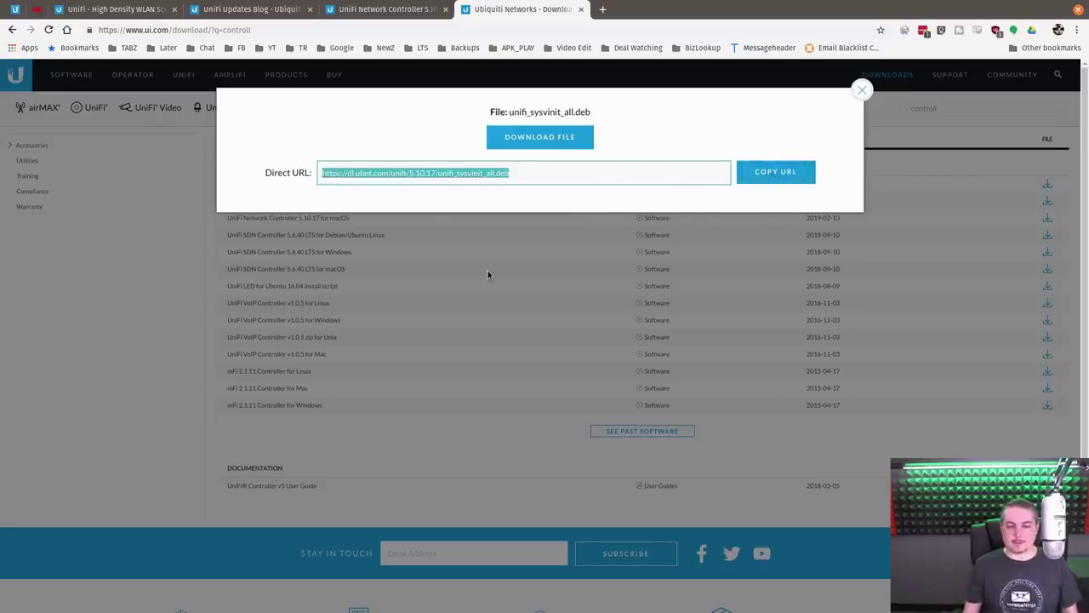
Step: Run wget with the pasted 5.10.17 package link, saving it as unifi_sysvinit_all.deb.1
{"action": "key", "text": "alt+Tab"}
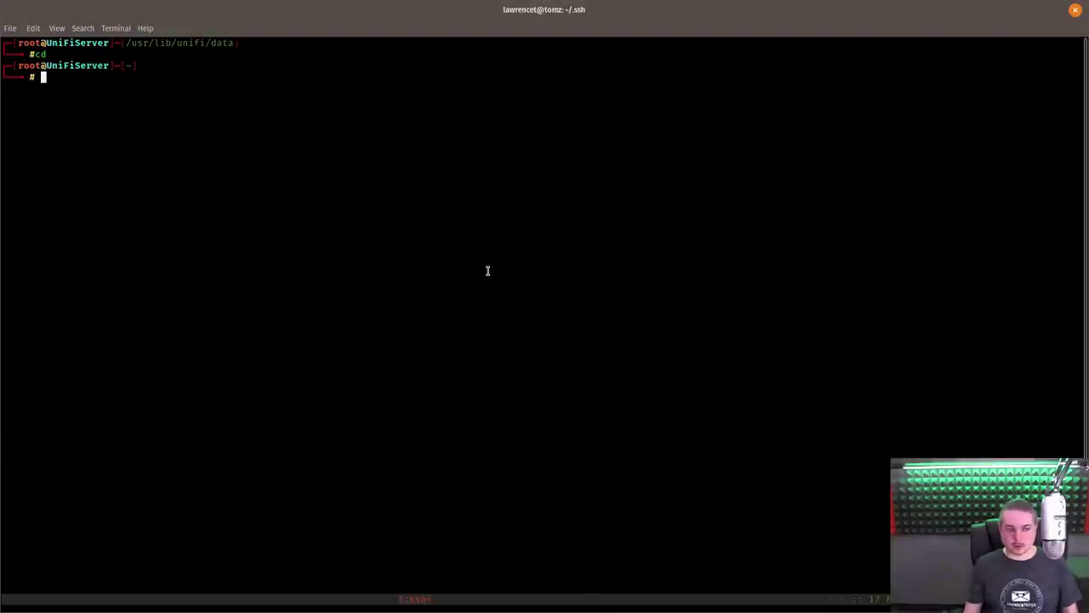
{"action": "type", "text": "wget"}
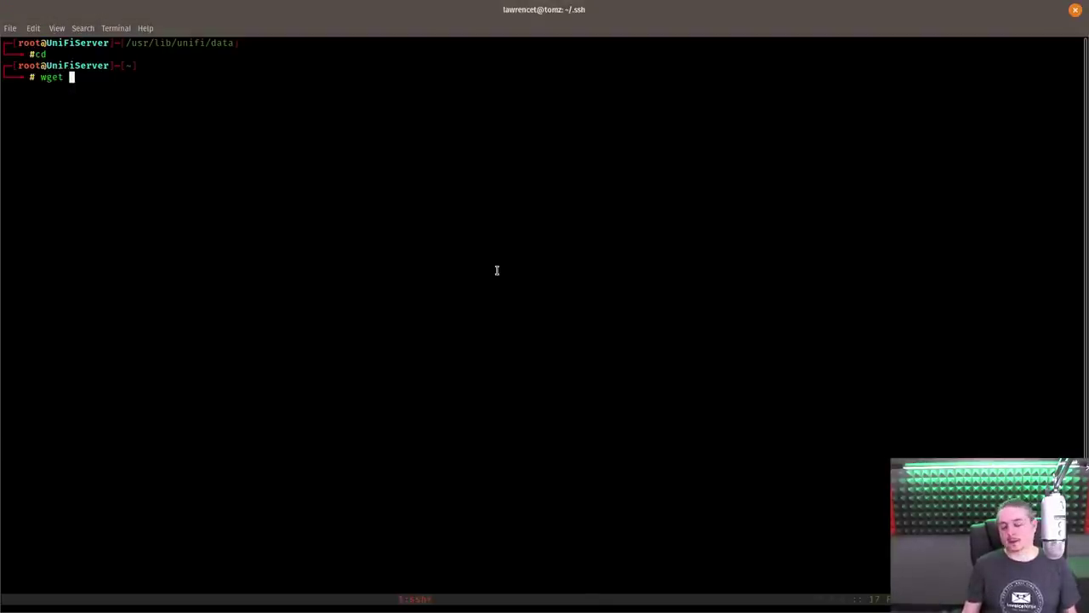
{"action": "right_click", "coordinate": [497, 271]}
{"action": "left_click", "coordinate": [549, 309]}
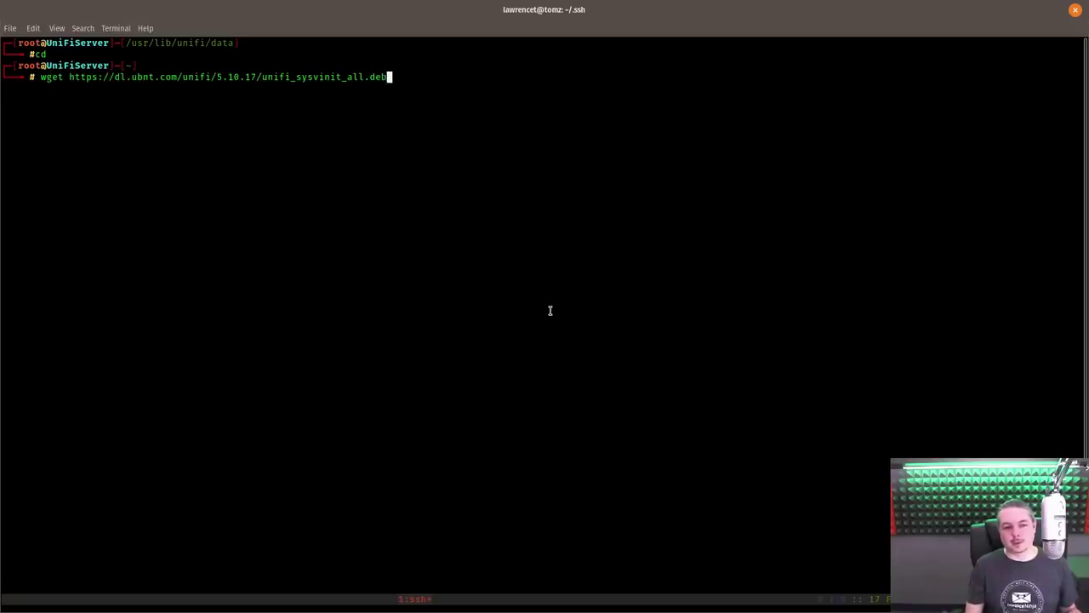
{"action": "key", "text": "Return"}
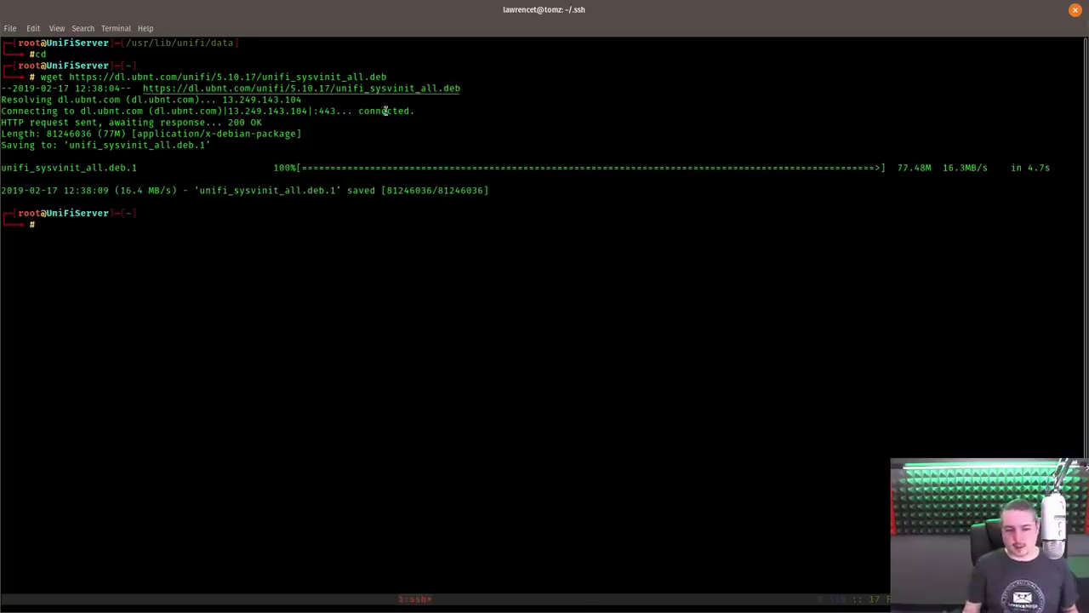
{"action": "left_click_drag", "start_coordinate": [199, 190], "coordinate": [334, 189]}
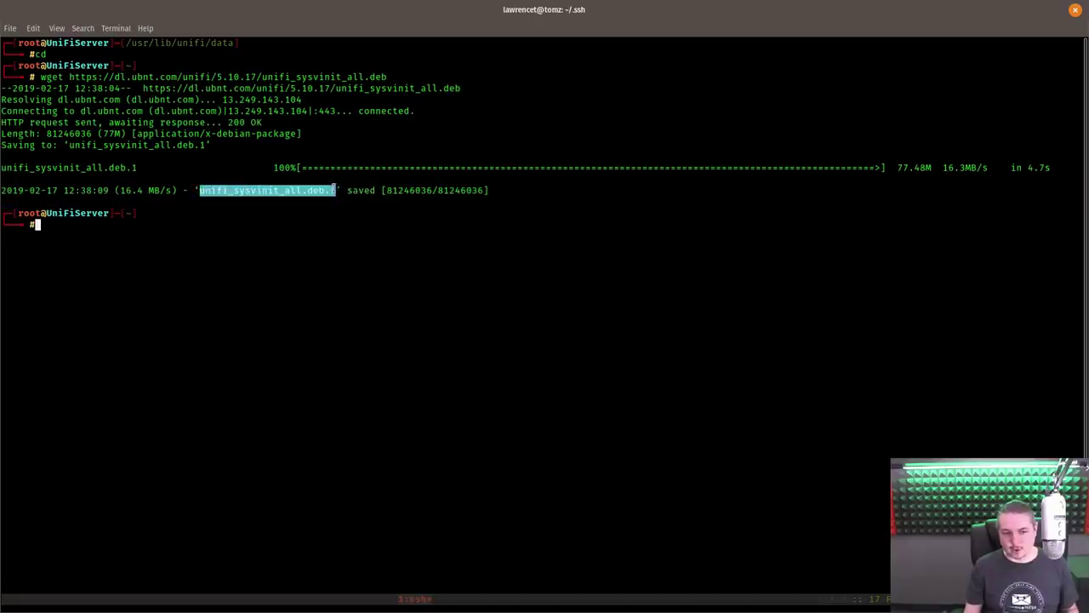
{"action": "left_click", "coordinate": [379, 217]}
Step: Compose the dpkg -i unifi_sysvinit_all.deb install command, then cancel it without running
{"action": "type", "text": "dp"}
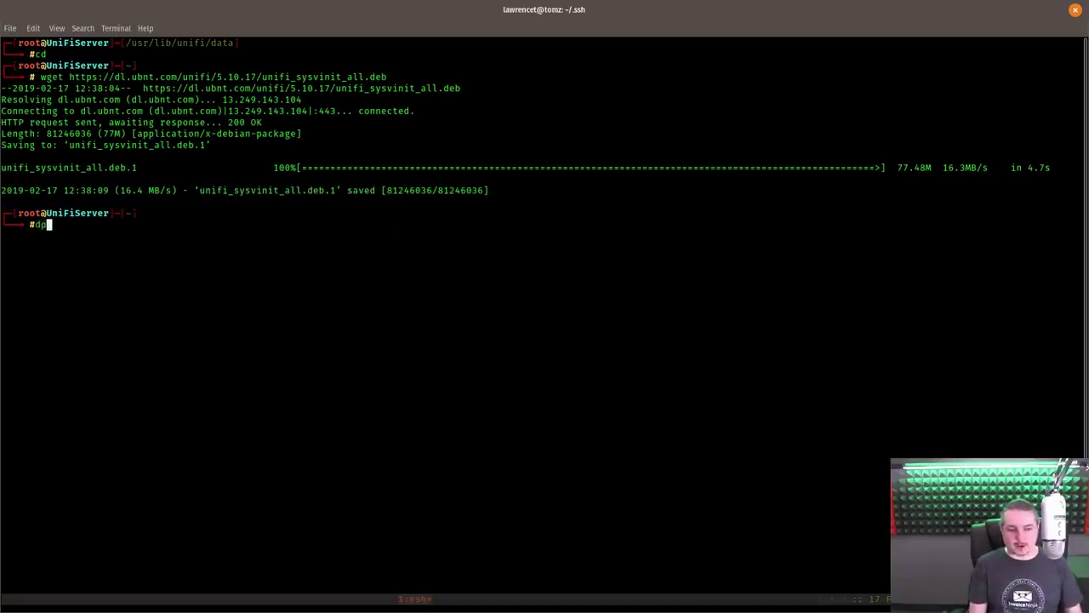
{"action": "type", "text": "kg-"}
{"action": "key", "text": "BackSpace"}
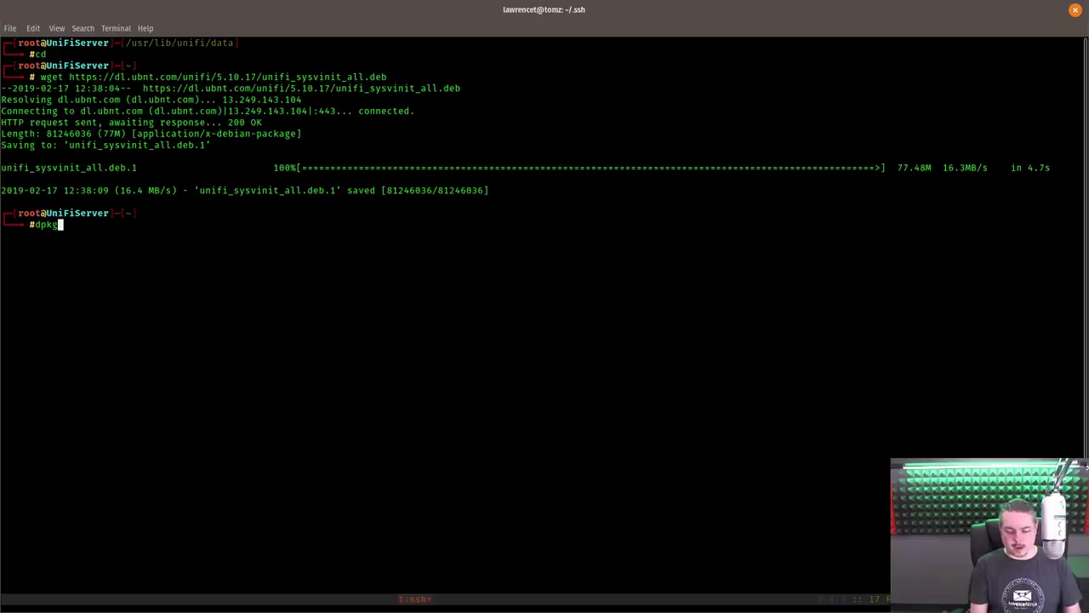
{"action": "type", "text": " -i unifi"}
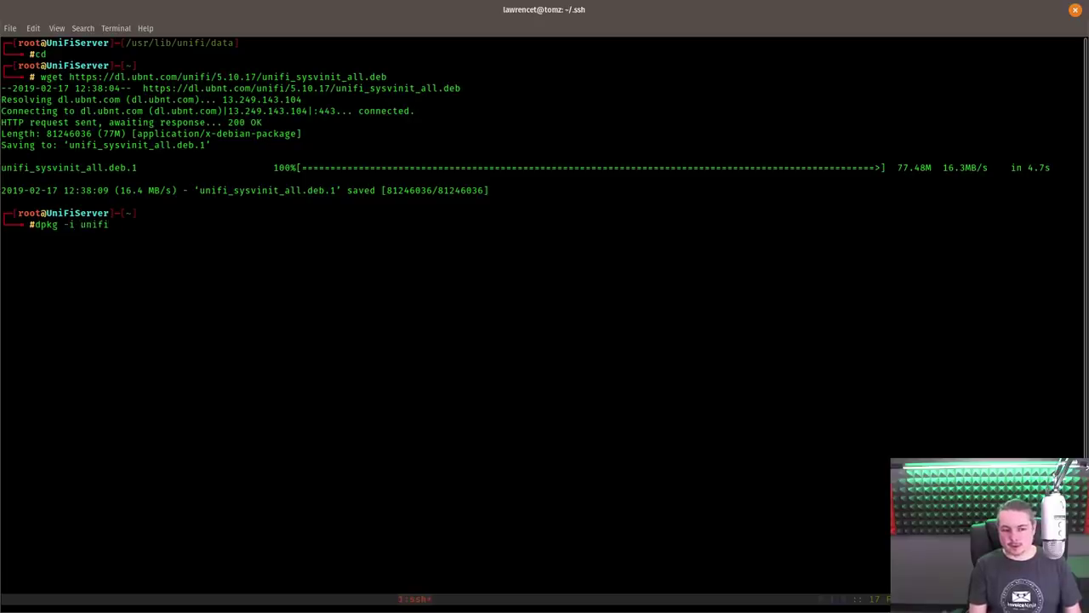
{"action": "type", "text": "_"}
{"action": "key", "text": "Tab"}
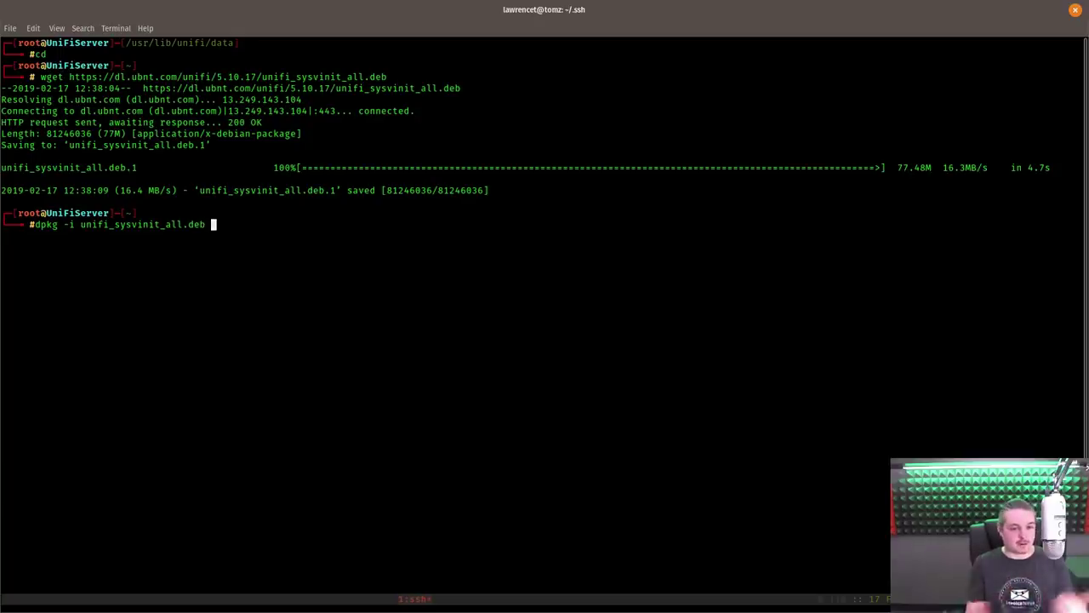
{"action": "key", "text": "ctrl+c"}
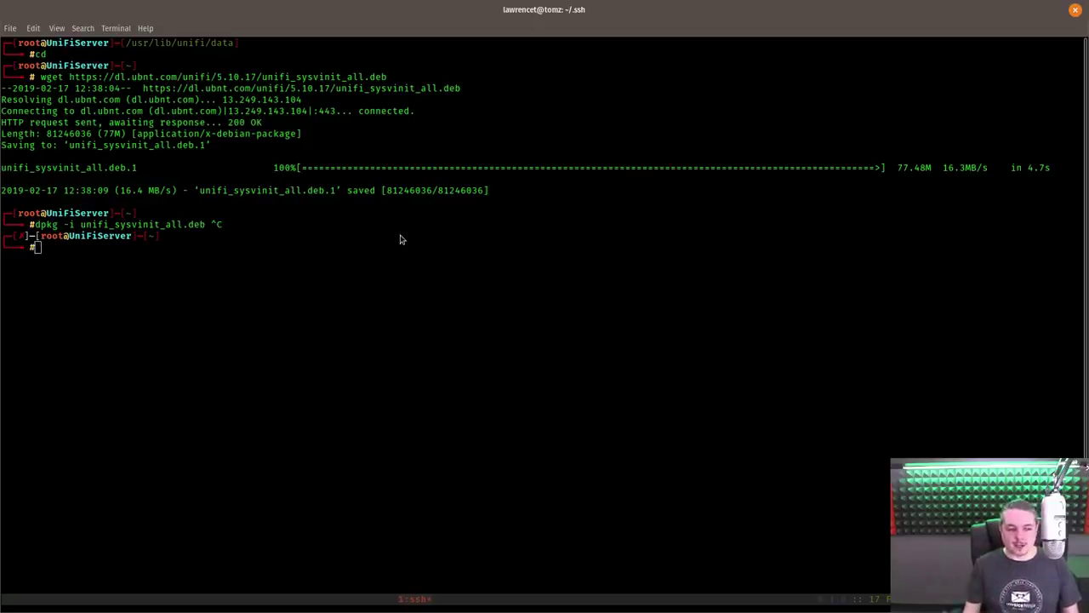
{"action": "key", "text": "alt+Tab"}
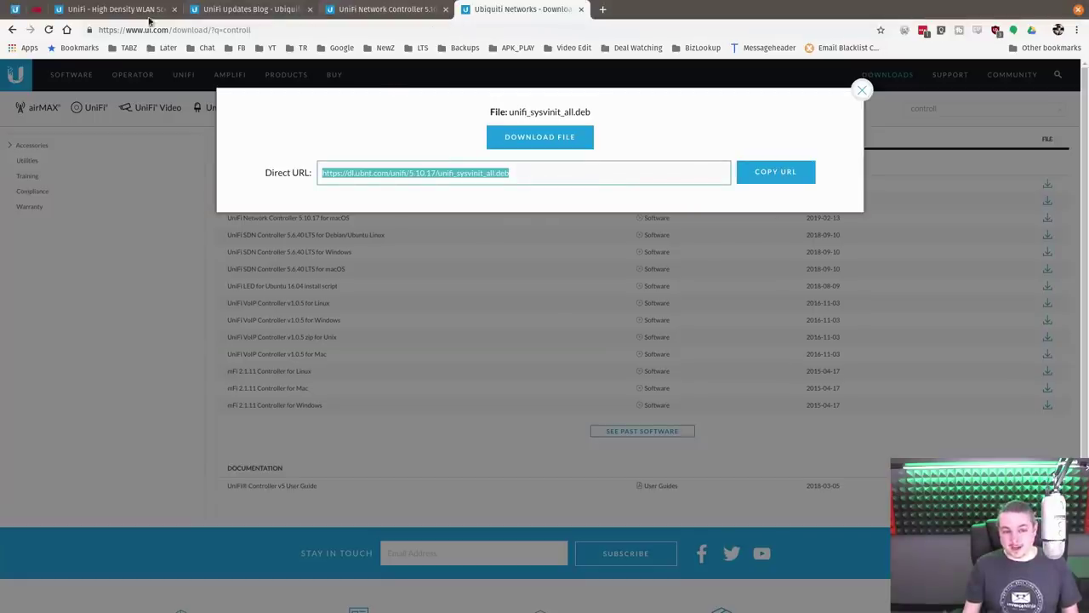
Step: Back out of reverting the UniFi VM, then delete its only snapshot
{"action": "left_click", "coordinate": [37, 10]}
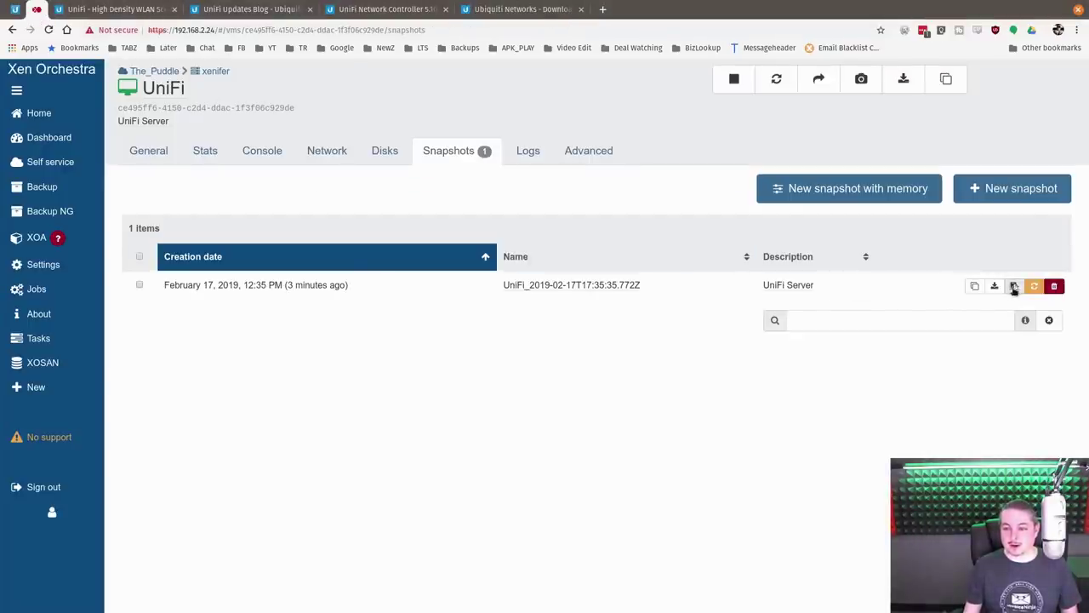
{"action": "left_click", "coordinate": [1033, 288]}
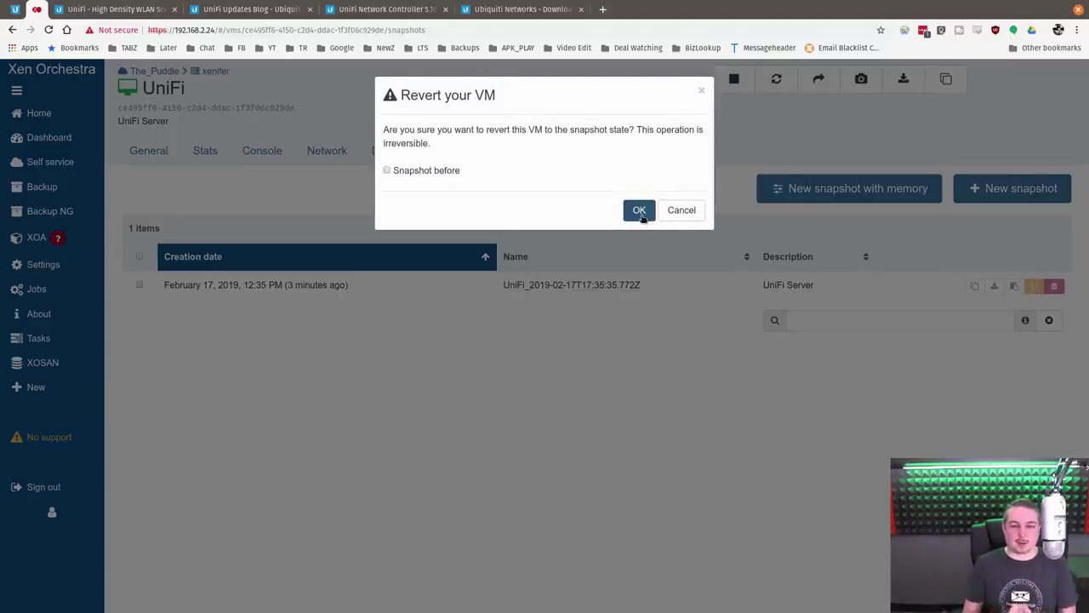
{"action": "left_click", "coordinate": [687, 212]}
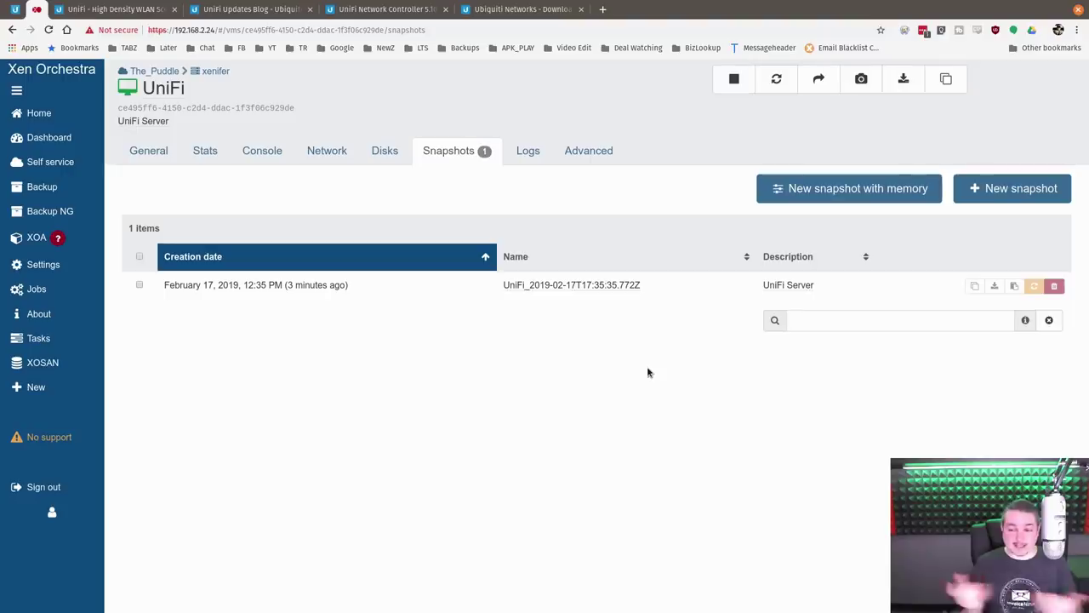
{"action": "left_click", "coordinate": [1055, 286]}
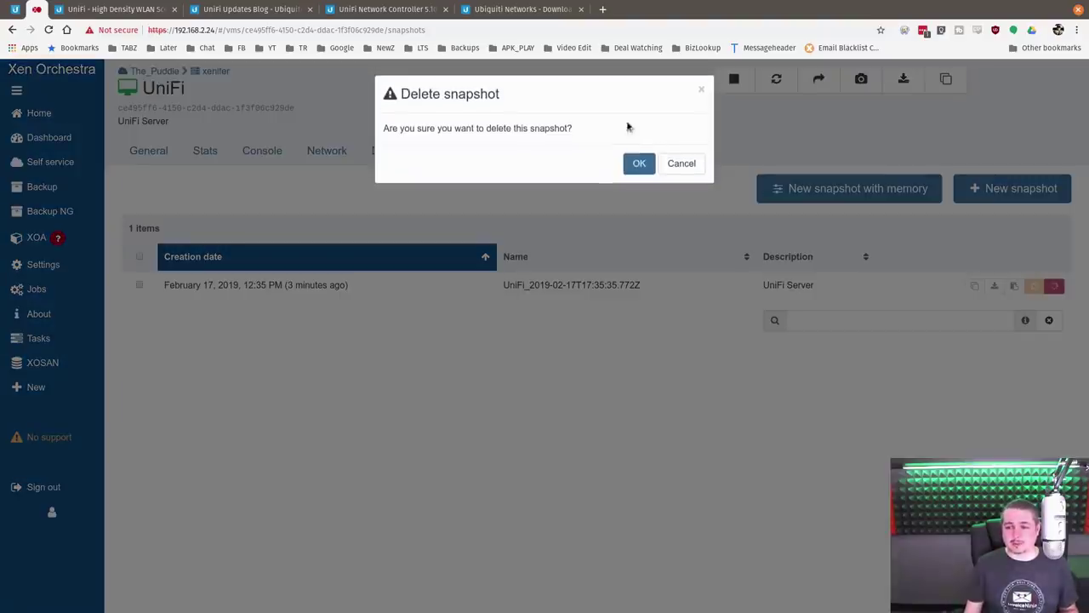
{"action": "left_click", "coordinate": [637, 163]}
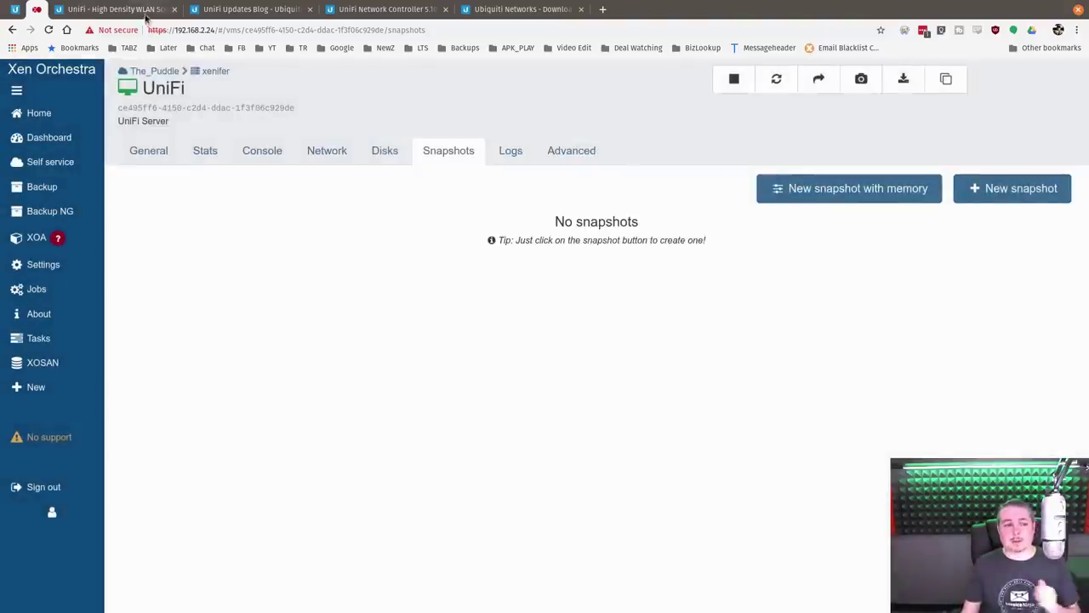
{"action": "left_click", "coordinate": [136, 9]}
Step: Go from the UniFi Updates Blog to the 5.10.17 Stable release article and skim it
{"action": "left_click", "coordinate": [218, 16]}
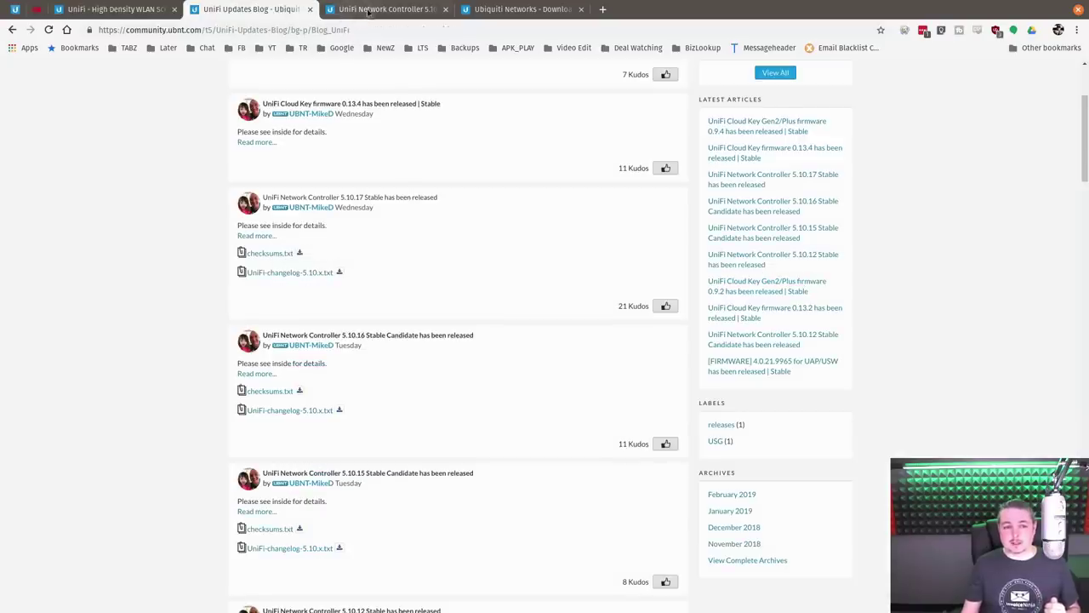
{"action": "left_click", "coordinate": [364, 15]}
{"action": "scroll", "coordinate": [500, 357], "scroll_direction": "down", "scroll_amount": 3}
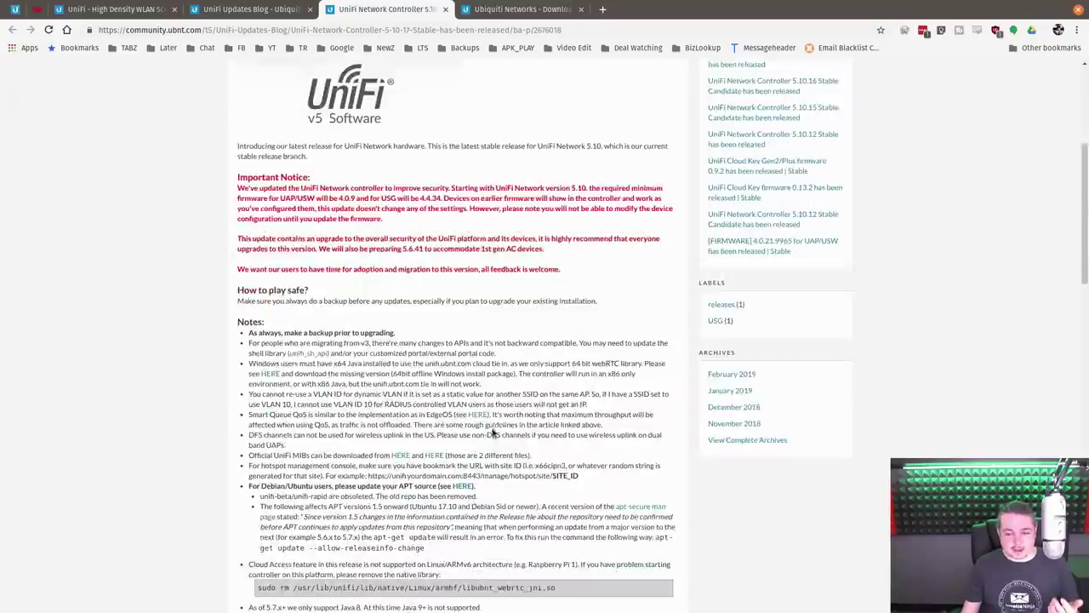
{"action": "scroll", "coordinate": [503, 424], "scroll_direction": "down", "scroll_amount": 7}
{"action": "scroll", "coordinate": [503, 424], "scroll_direction": "down", "scroll_amount": 5}
{"action": "scroll", "coordinate": [508, 427], "scroll_direction": "down", "scroll_amount": 5}
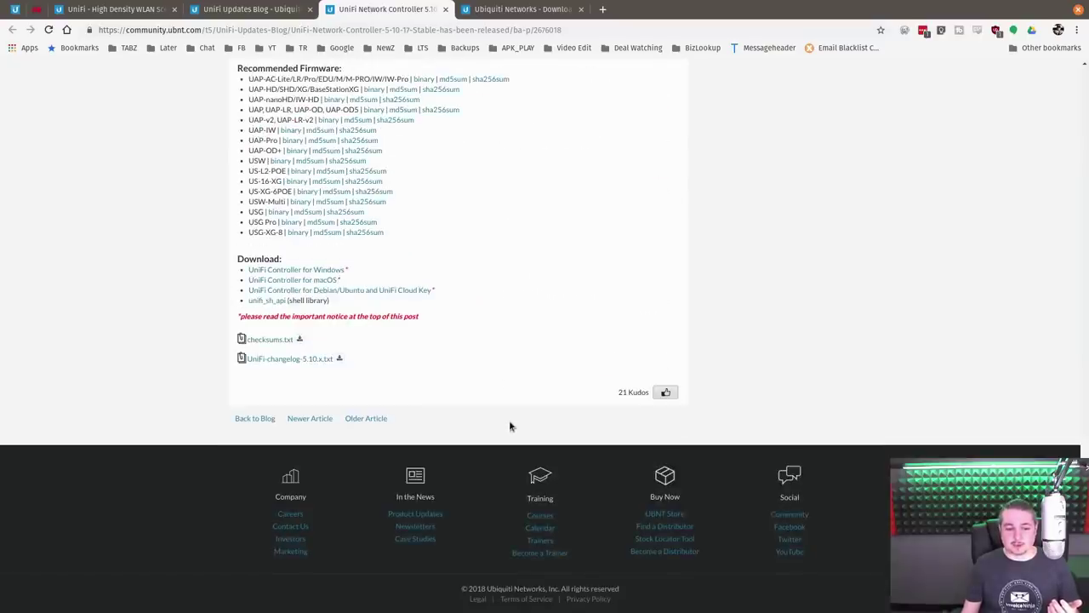
{"action": "scroll", "coordinate": [509, 426], "scroll_direction": "up", "scroll_amount": 2}
{"action": "scroll", "coordinate": [509, 427], "scroll_direction": "up", "scroll_amount": 4}
{"action": "scroll", "coordinate": [510, 425], "scroll_direction": "up", "scroll_amount": 3}
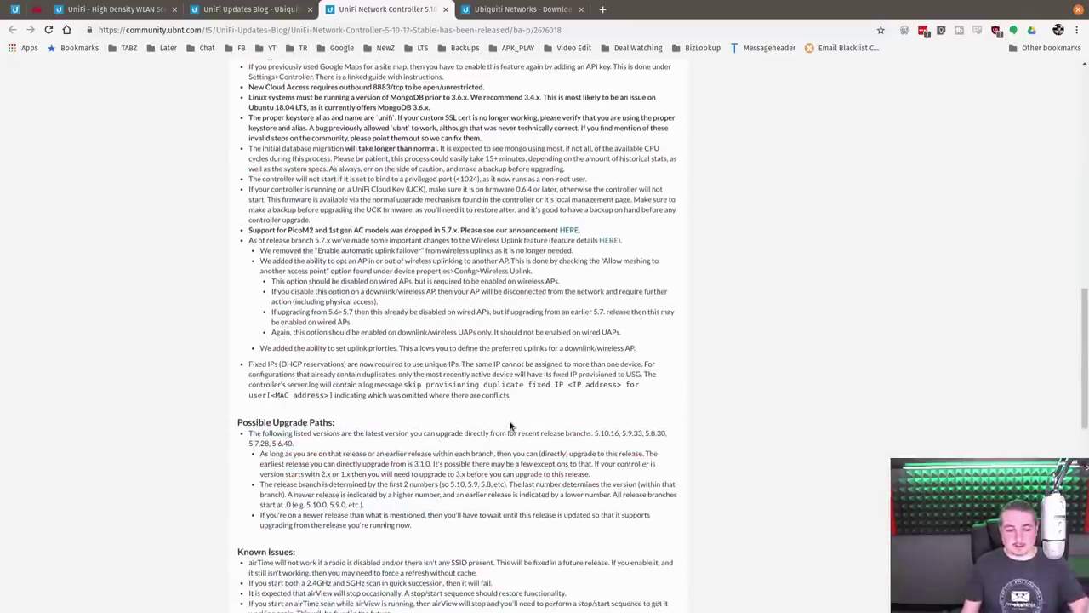
{"action": "scroll", "coordinate": [511, 426], "scroll_direction": "up", "scroll_amount": 2}
{"action": "scroll", "coordinate": [510, 425], "scroll_direction": "up", "scroll_amount": 5}
{"action": "scroll", "coordinate": [509, 426], "scroll_direction": "up", "scroll_amount": 5}
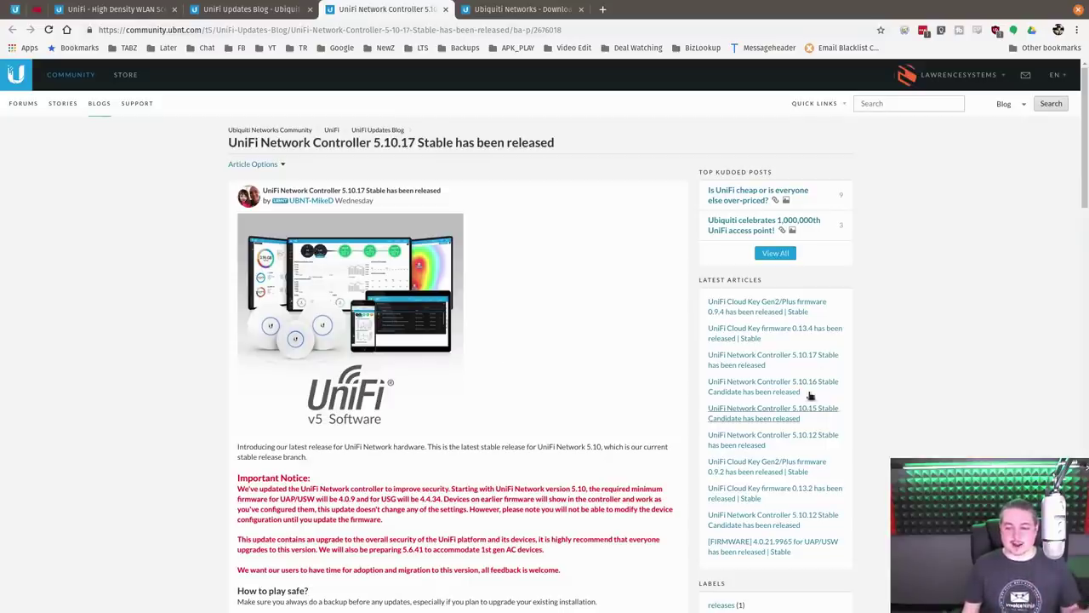
Step: Reload the 5.10.17 release article and scroll through its upgrade notice and notes
{"action": "left_click", "coordinate": [739, 361]}
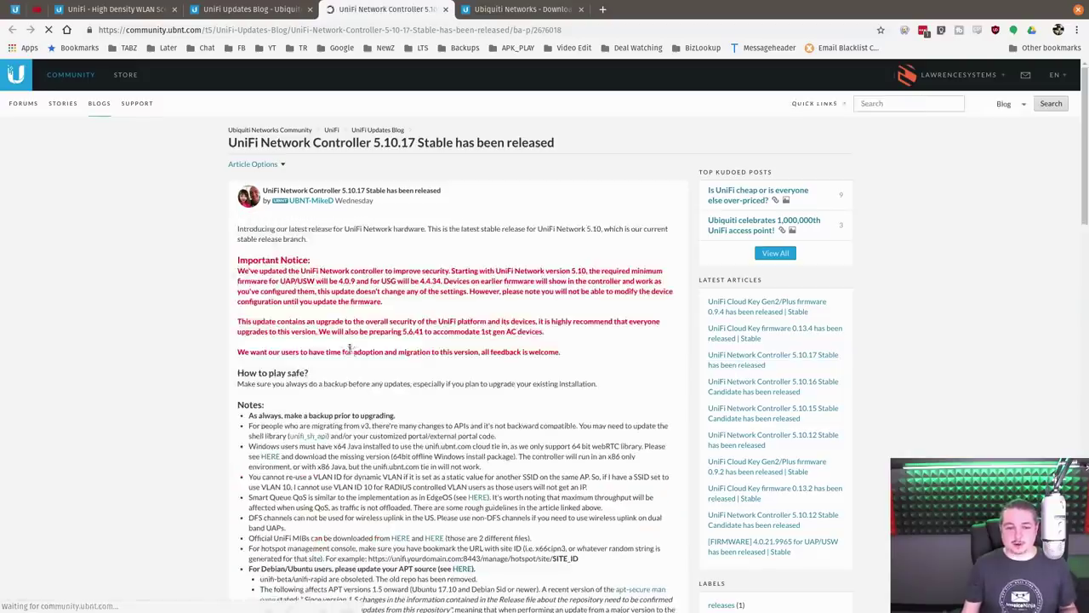
{"action": "scroll", "coordinate": [400, 354], "scroll_direction": "down", "scroll_amount": 3}
{"action": "scroll", "coordinate": [391, 358], "scroll_direction": "down", "scroll_amount": 5}
{"action": "scroll", "coordinate": [385, 360], "scroll_direction": "down", "scroll_amount": 3}
{"action": "scroll", "coordinate": [391, 360], "scroll_direction": "down", "scroll_amount": 6}
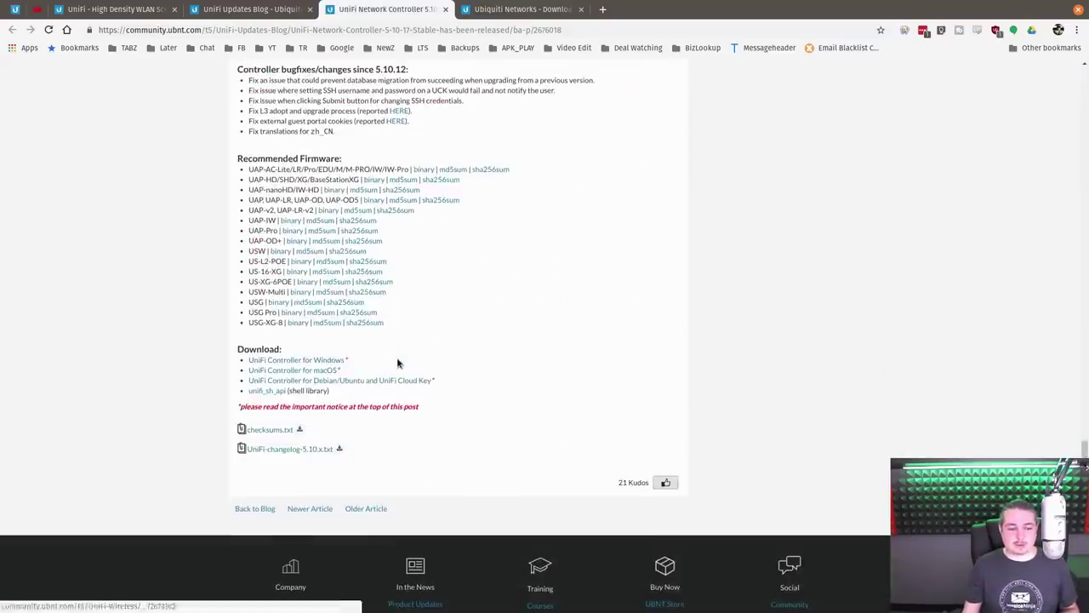
{"action": "scroll", "coordinate": [398, 358], "scroll_direction": "up", "scroll_amount": 4}
{"action": "scroll", "coordinate": [397, 358], "scroll_direction": "up", "scroll_amount": 5}
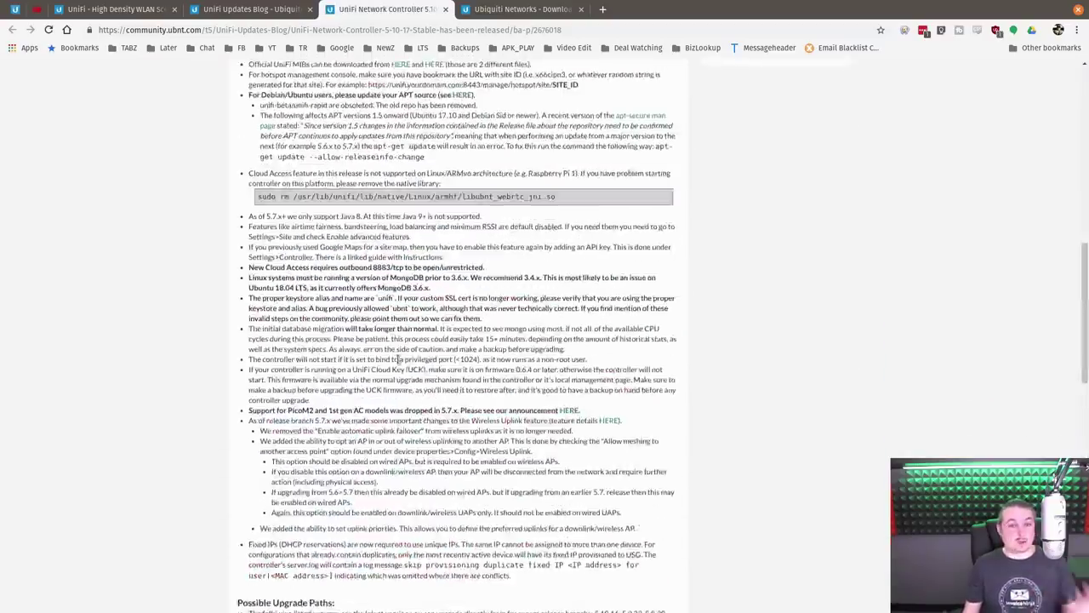
{"action": "scroll", "coordinate": [397, 358], "scroll_direction": "up", "scroll_amount": 5}
{"action": "scroll", "coordinate": [397, 359], "scroll_direction": "up", "scroll_amount": 5}
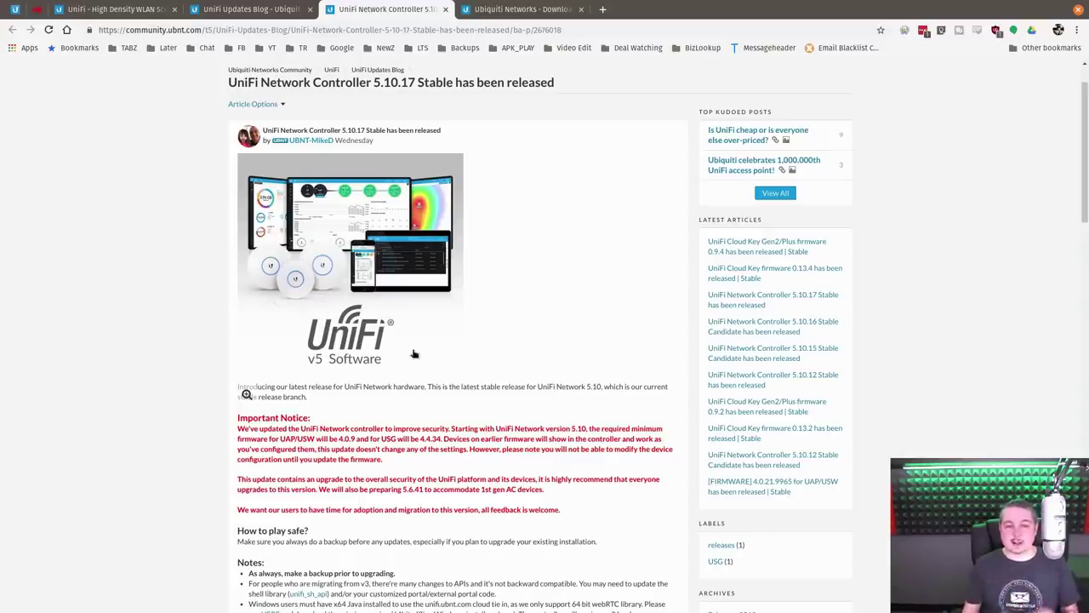
{"action": "double_click", "coordinate": [285, 82]}
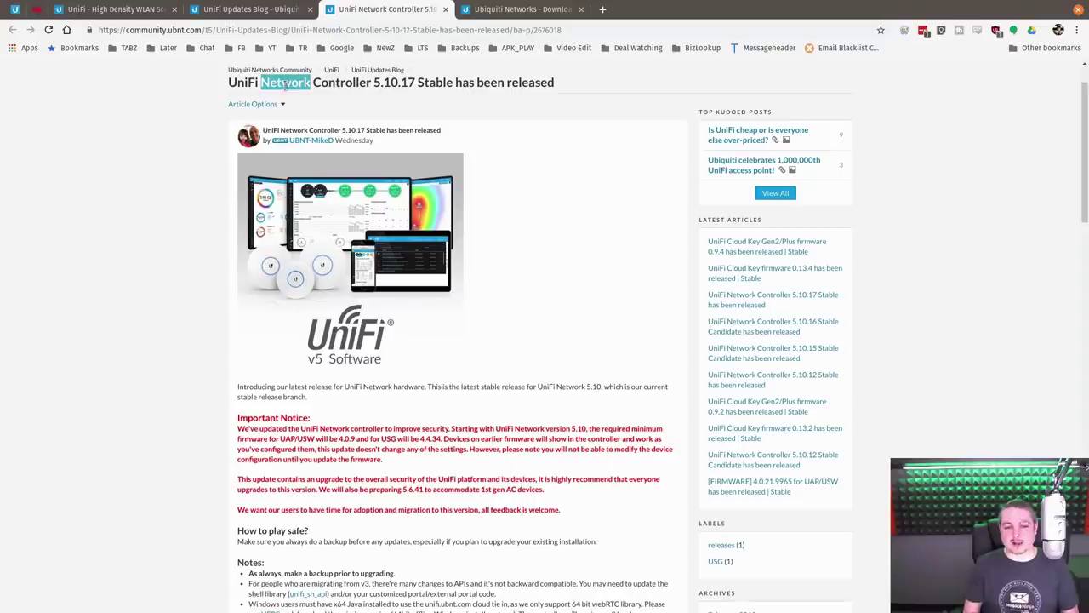
Step: Clear the old highlight, then select 'UniFi Network Controller 5.10.17' in the article title
{"action": "left_click", "coordinate": [573, 210]}
{"action": "scroll", "coordinate": [573, 210], "scroll_direction": "up", "scroll_amount": 2}
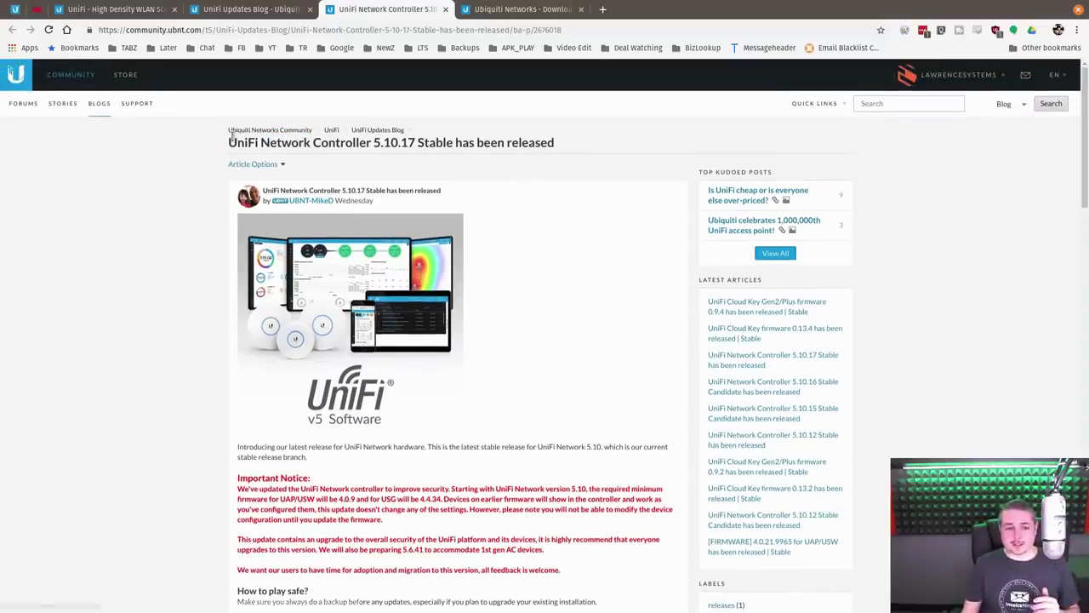
{"action": "left_click_drag", "start_coordinate": [229, 139], "coordinate": [413, 145]}
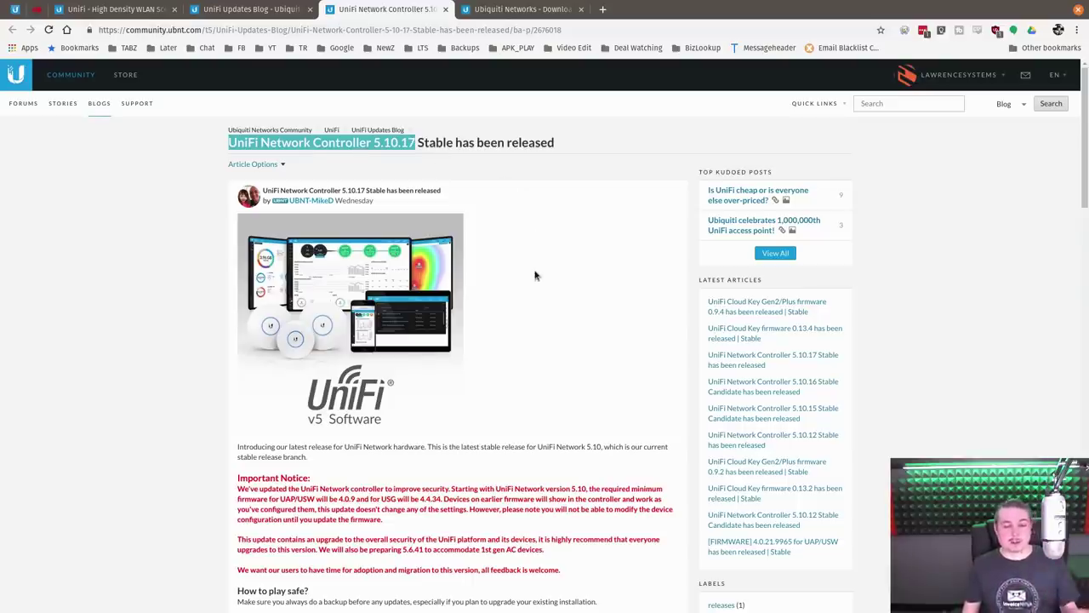
{"action": "scroll", "coordinate": [565, 304], "scroll_direction": "down", "scroll_amount": 2}
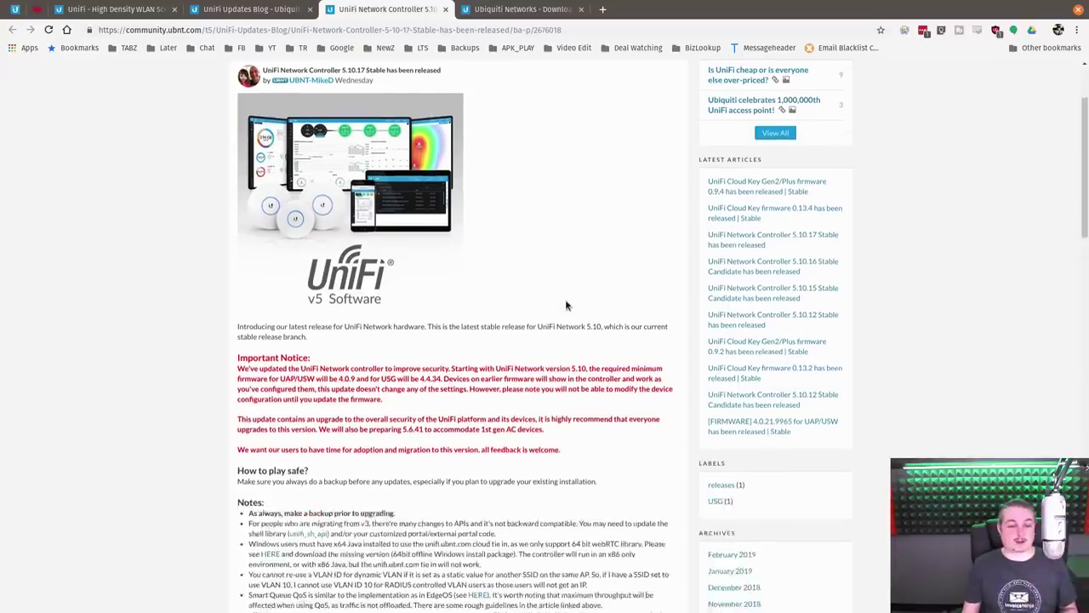
{"action": "scroll", "coordinate": [565, 305], "scroll_direction": "up", "scroll_amount": 2}
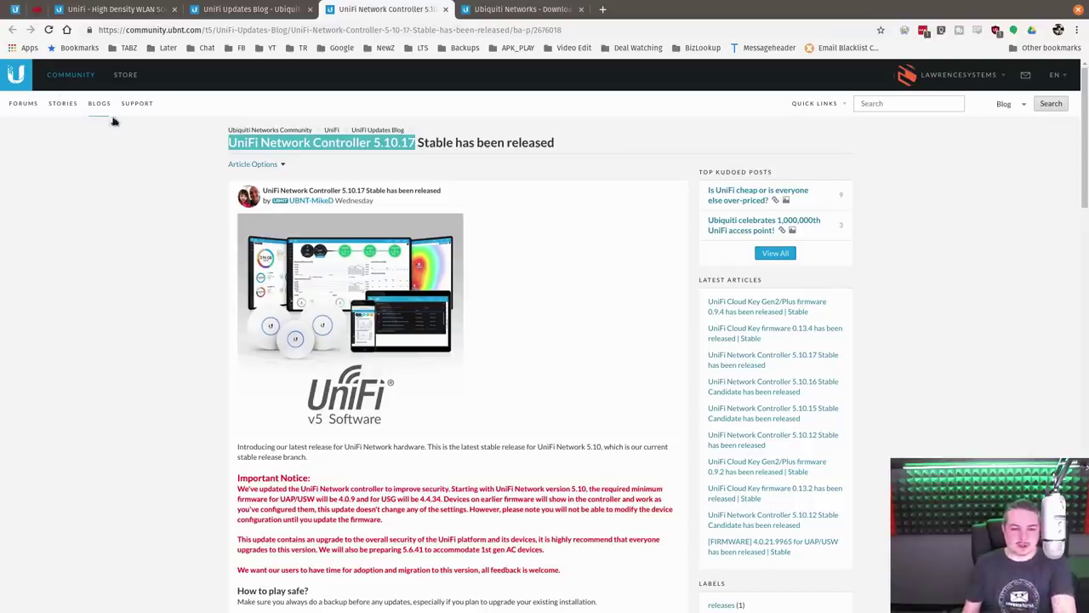
Step: Select the whole article title line, then deselect it by clicking blank page space
{"action": "triple_click", "coordinate": [402, 143]}
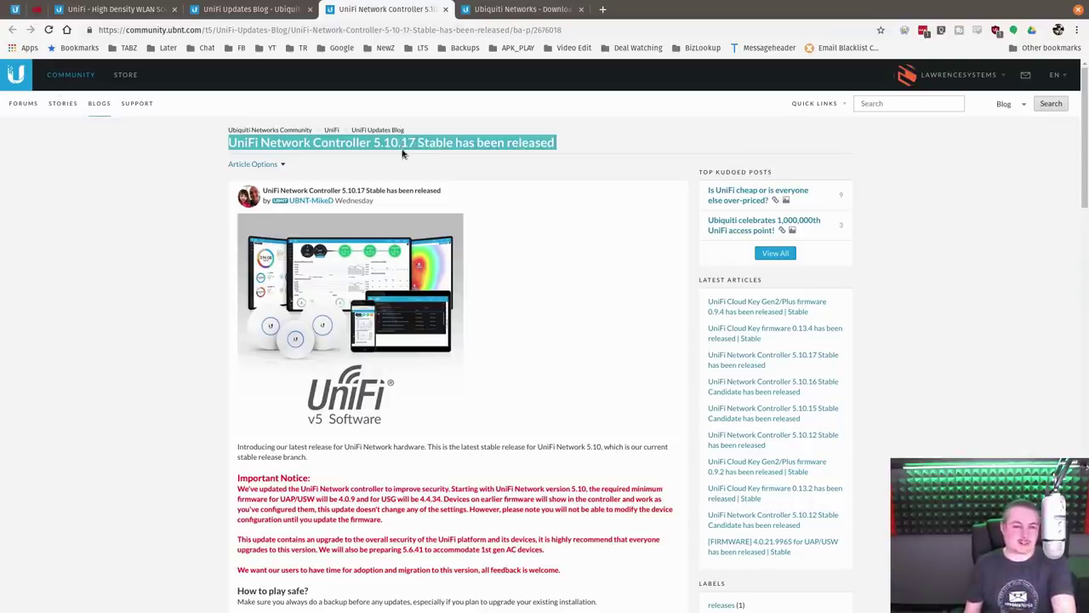
{"action": "left_click", "coordinate": [626, 369]}
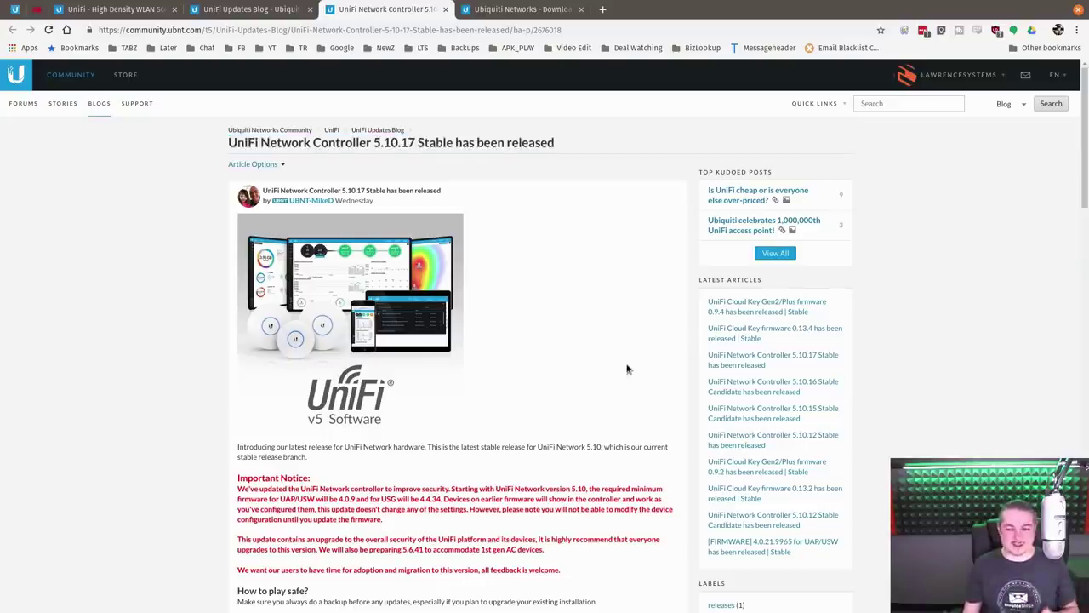